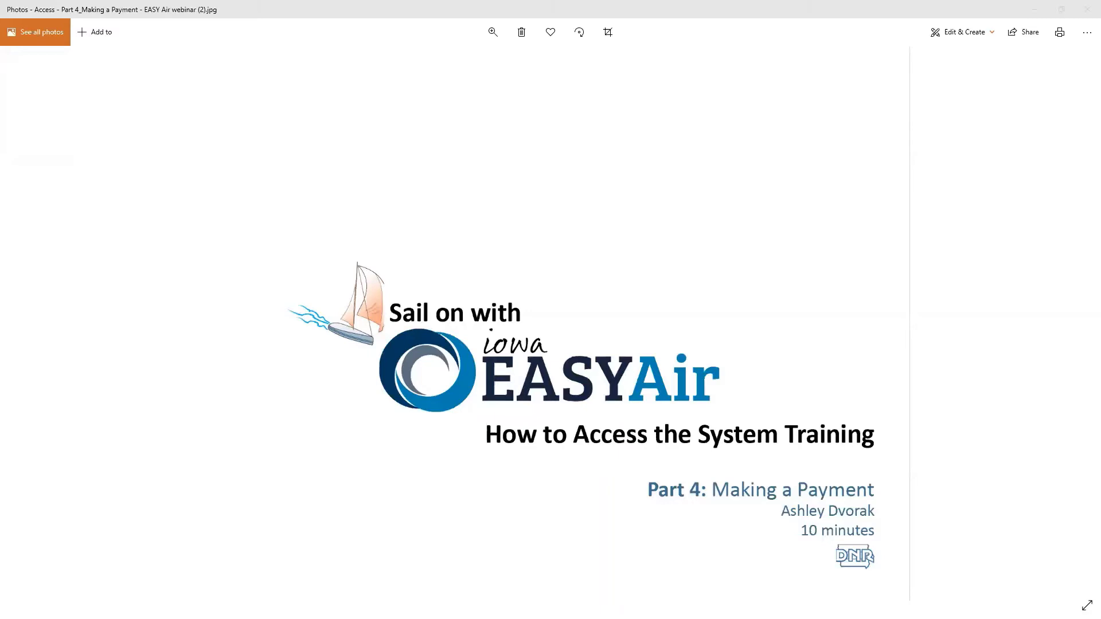
Close the slide and list Credit Card, Check, Money Order and eCheck as payment methods for the $385.00 fee.
left_click(1086, 11)
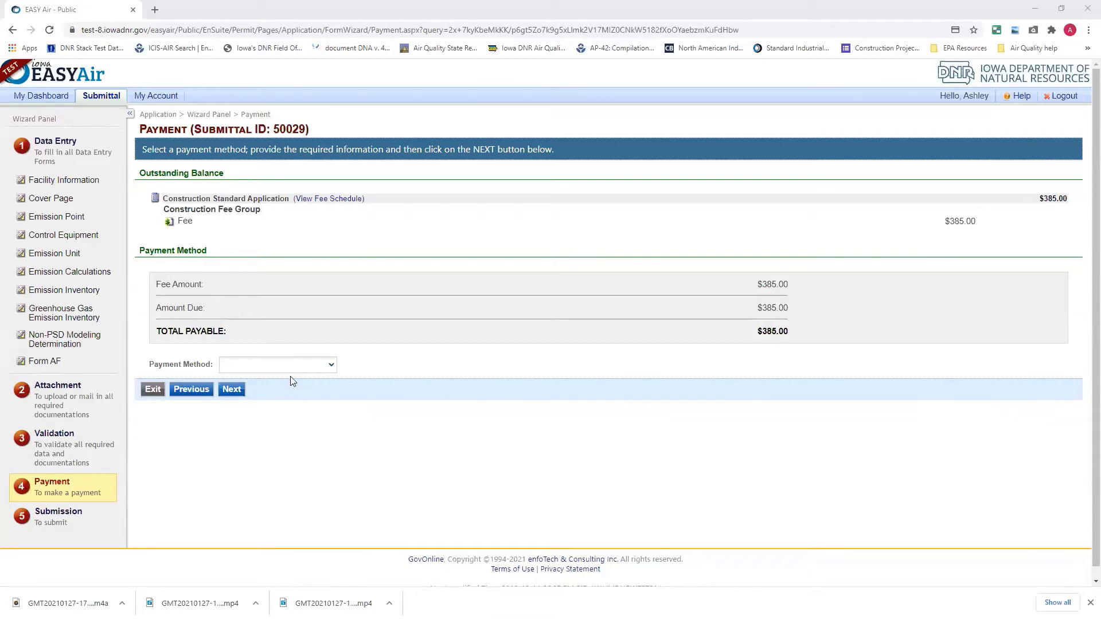
left_click(314, 367)
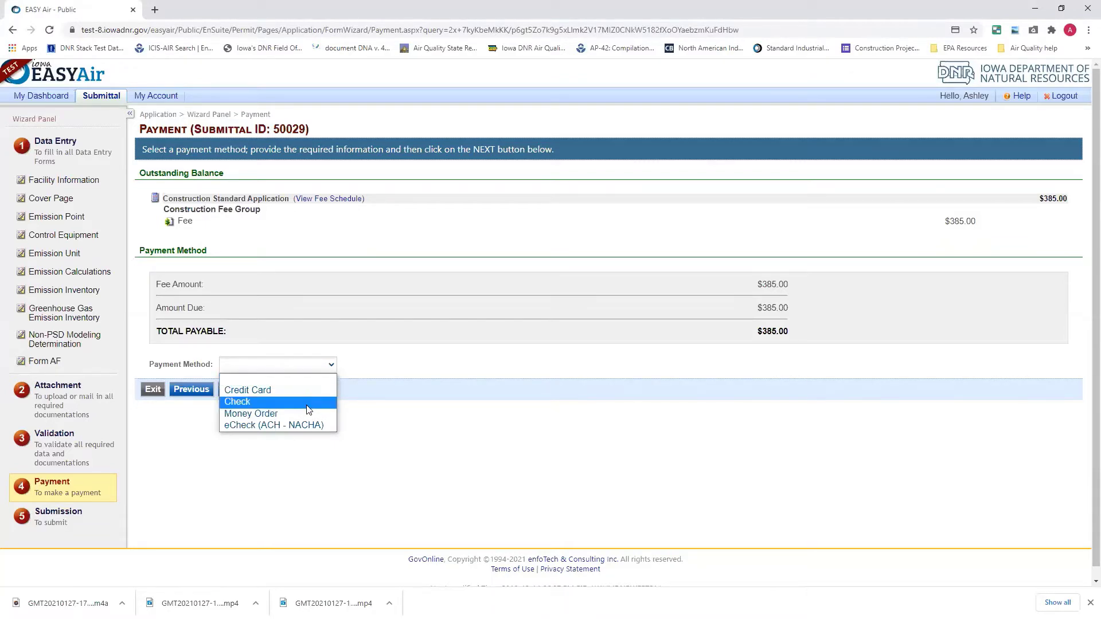
Choose Check as the payment method, highlight Submittal ID 50029, and reopen the payment choices.
left_click(308, 402)
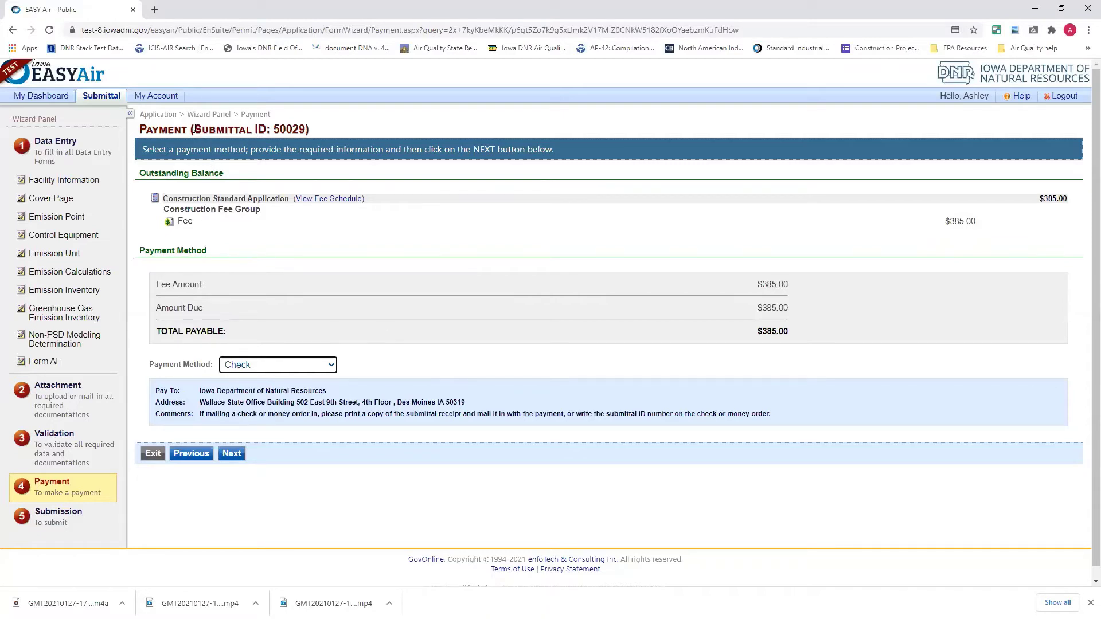
left_click_drag(196, 128, 303, 141)
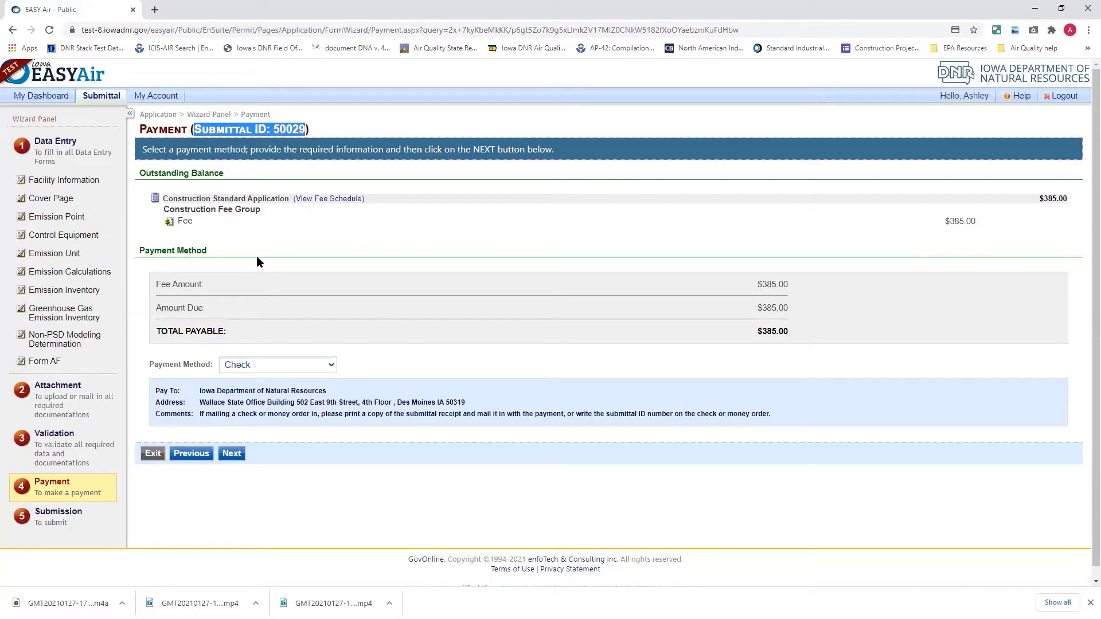
left_click(276, 369)
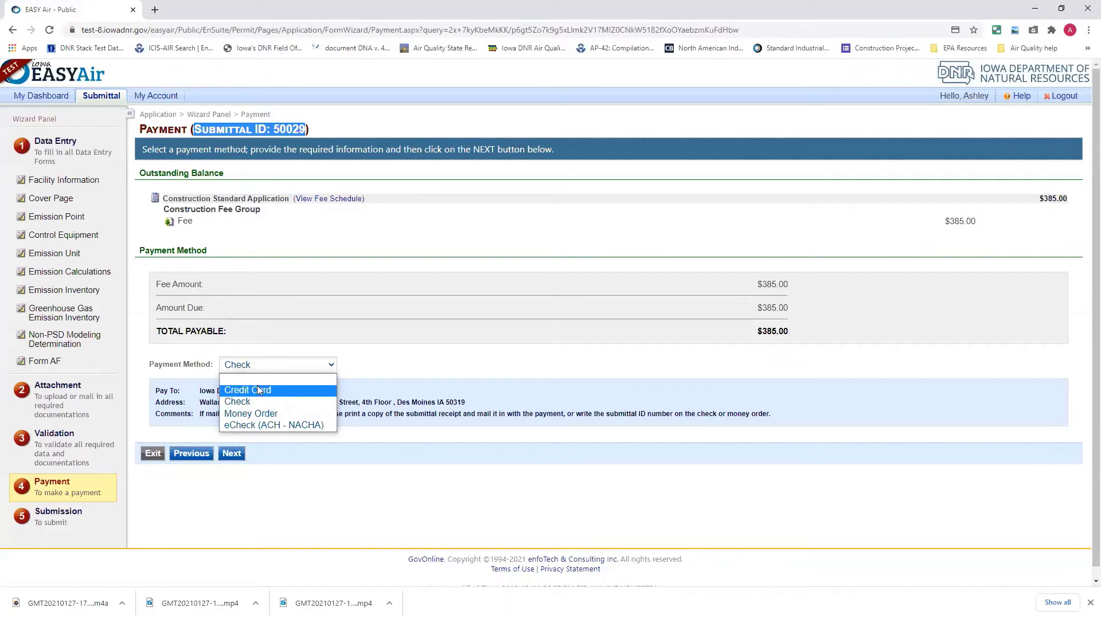
Switch the payment method to Credit Card and continue to the Submit Application page.
left_click(256, 390)
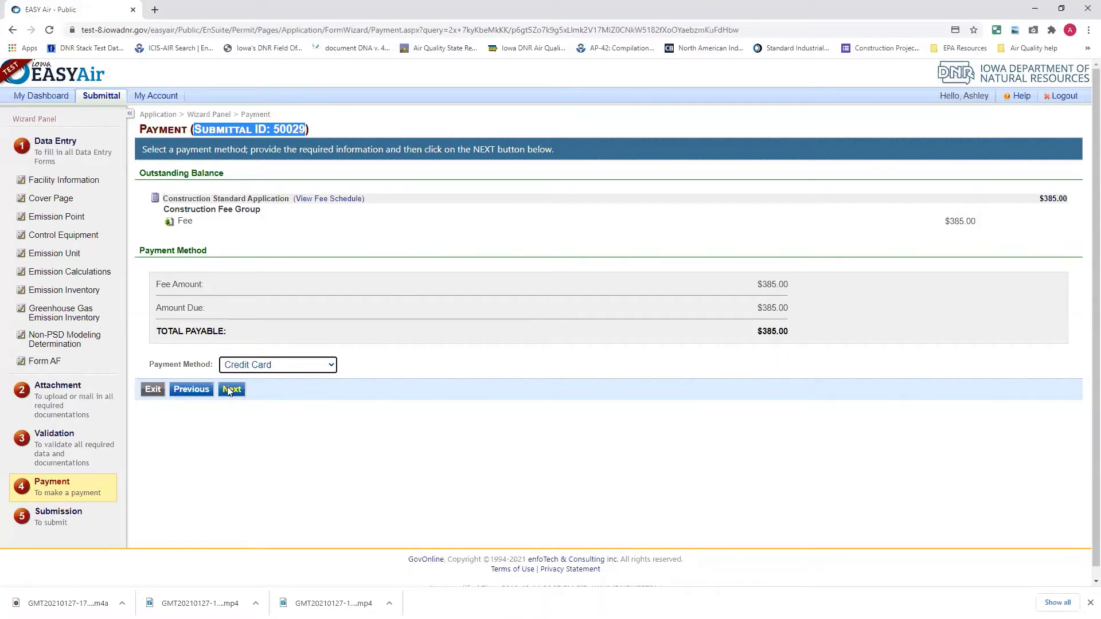
left_click(230, 389)
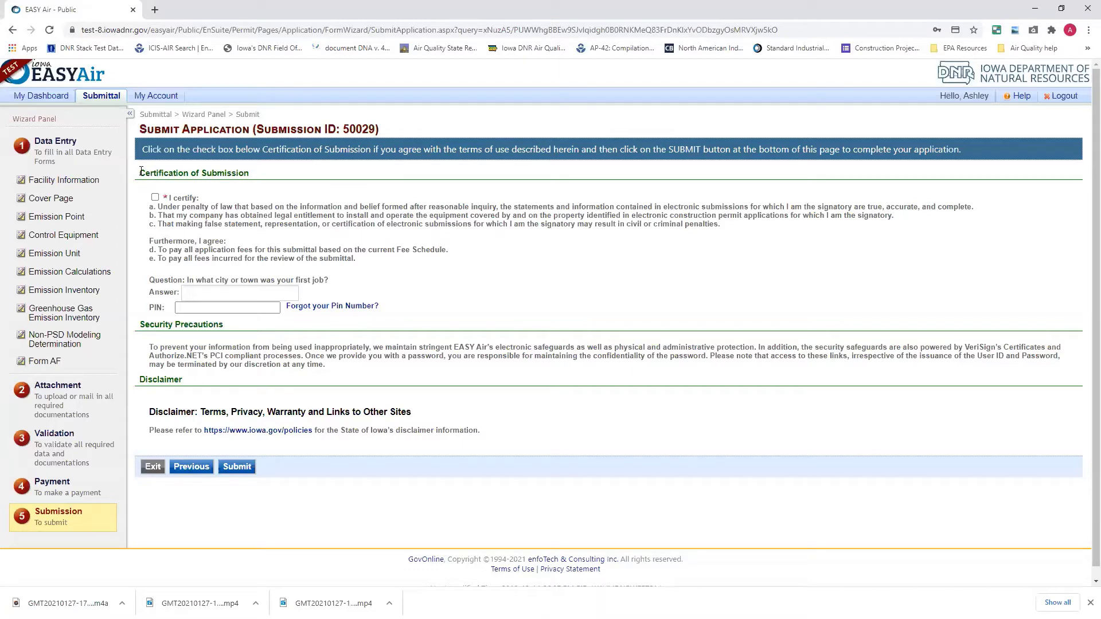
Tick the certification, enter the security question answer and PIN, and submit the application.
left_click(155, 197)
left_click(240, 293)
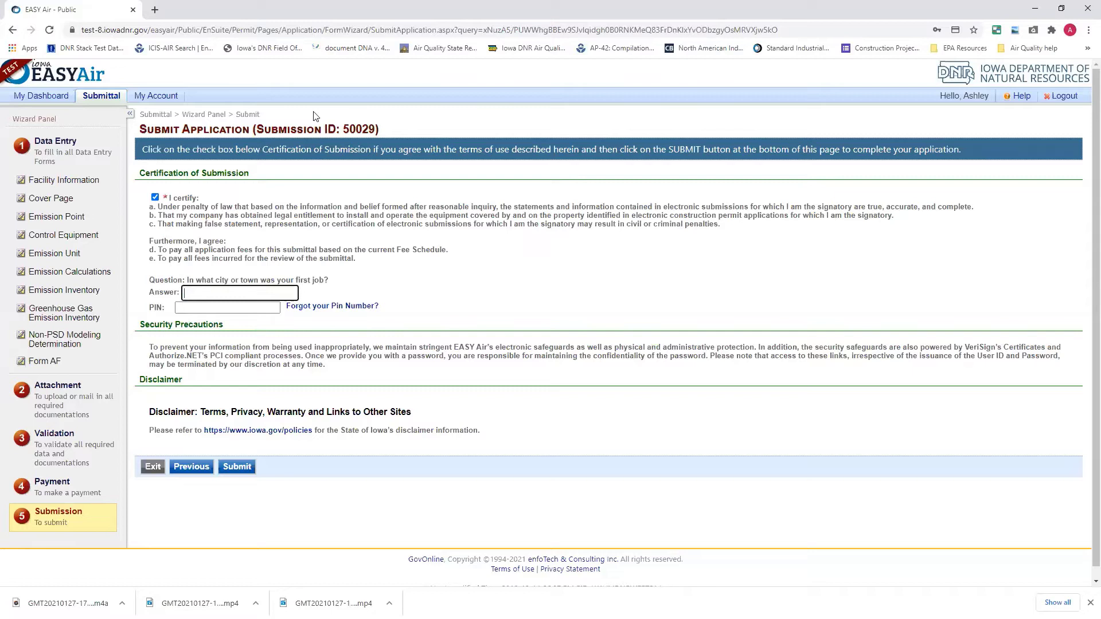
type("j")
left_click(220, 308)
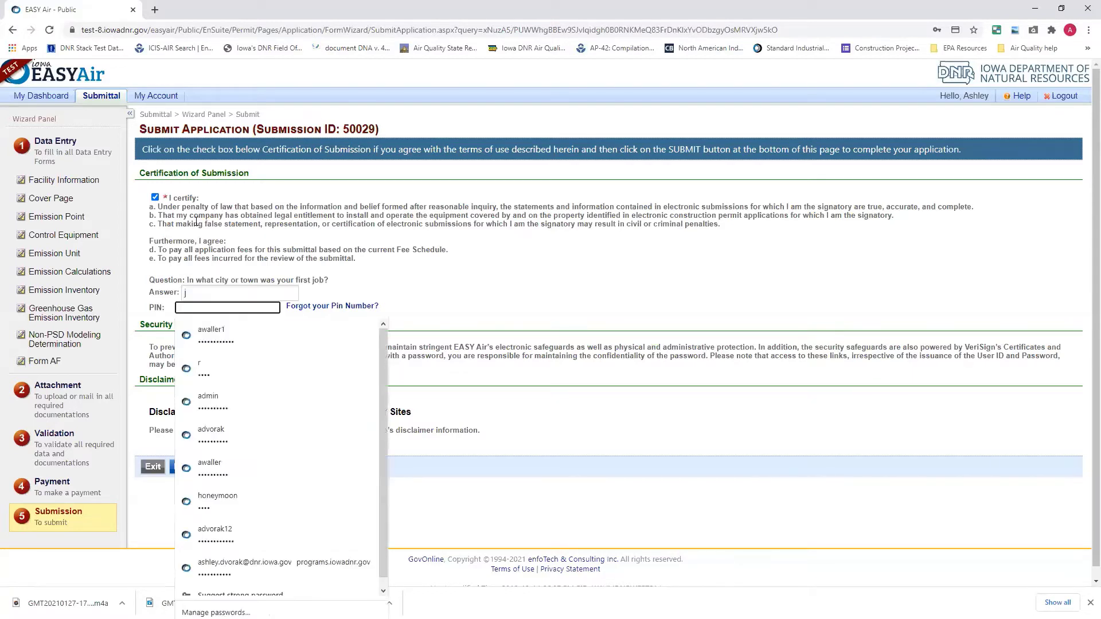
type("111")
left_click(377, 309)
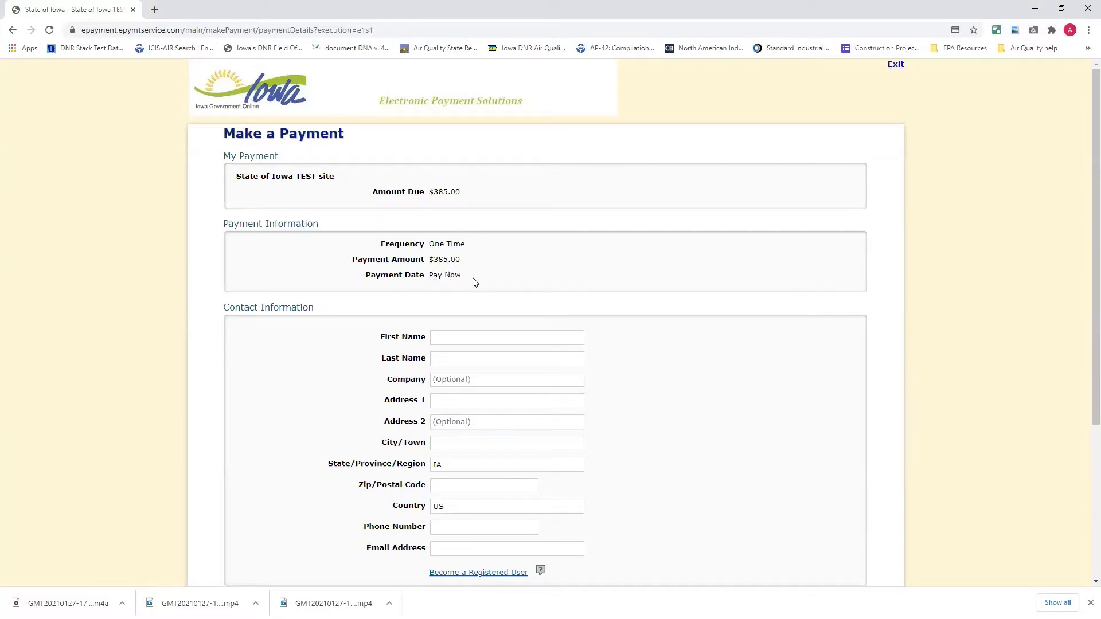
Fill the payer's first name, last name, street address, city and zip from autofill suggestions.
scroll(265, 378, "down", 2)
scroll(265, 378, "down", 1)
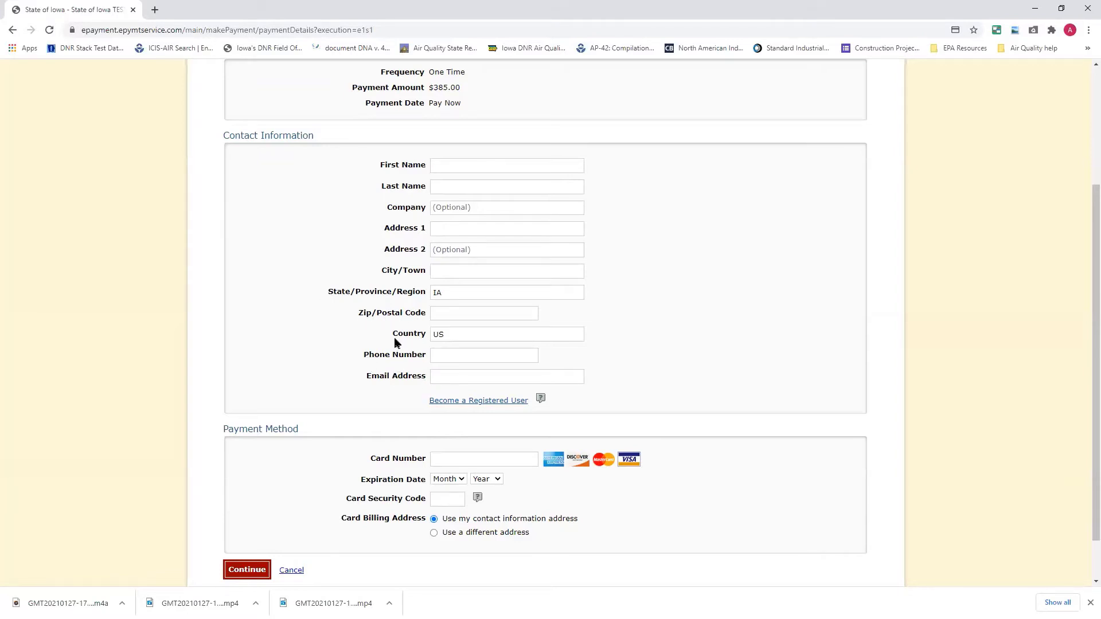
left_click(487, 168)
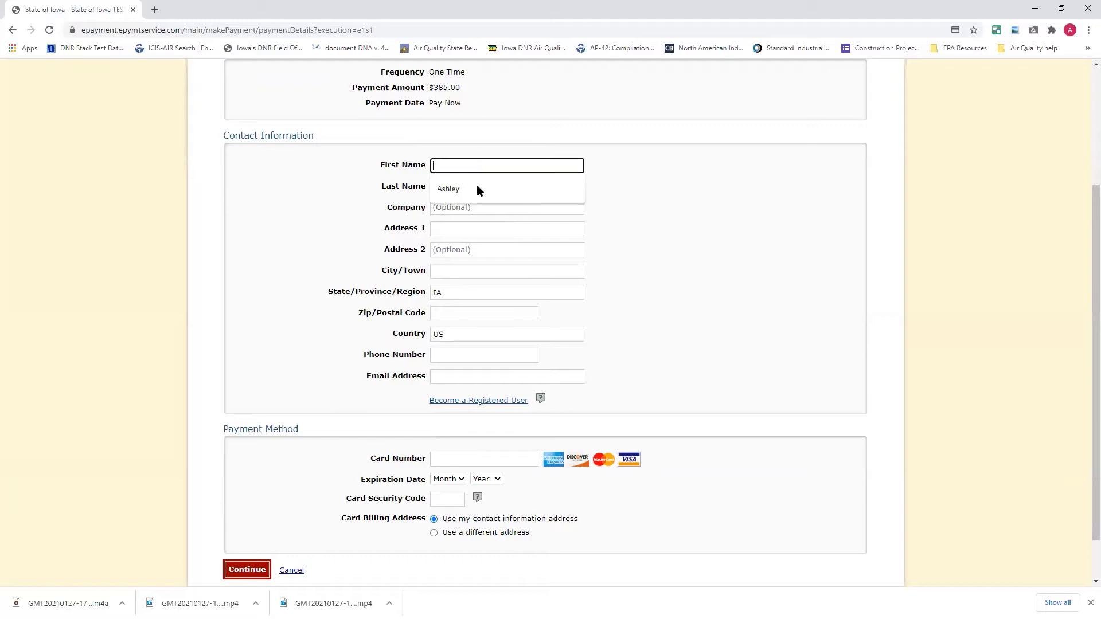
left_click(470, 188)
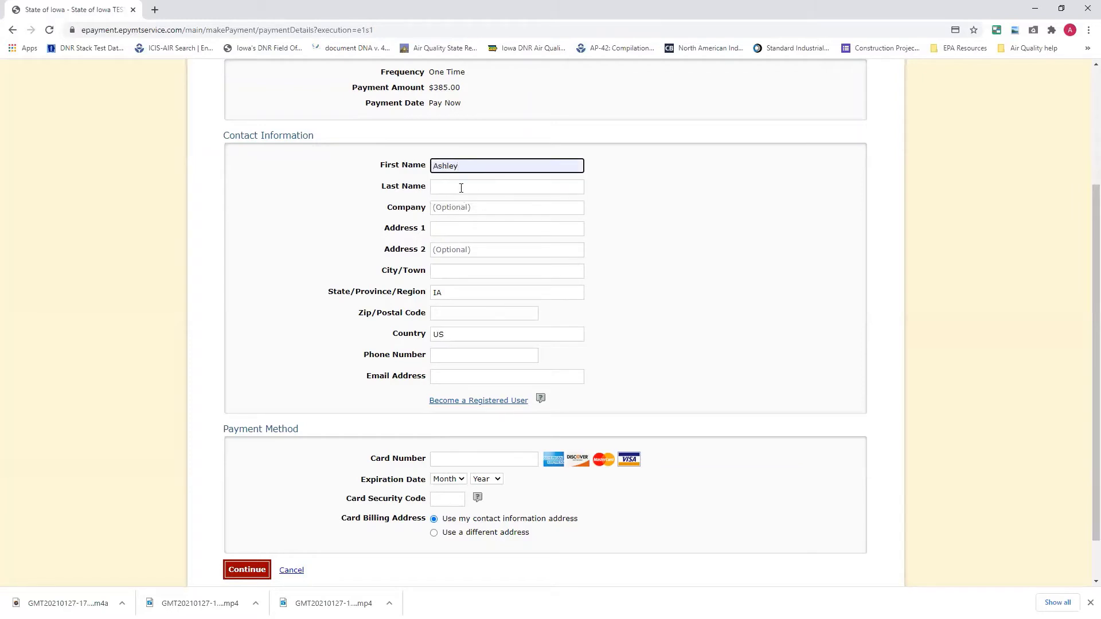
left_click(461, 188)
left_click(484, 205)
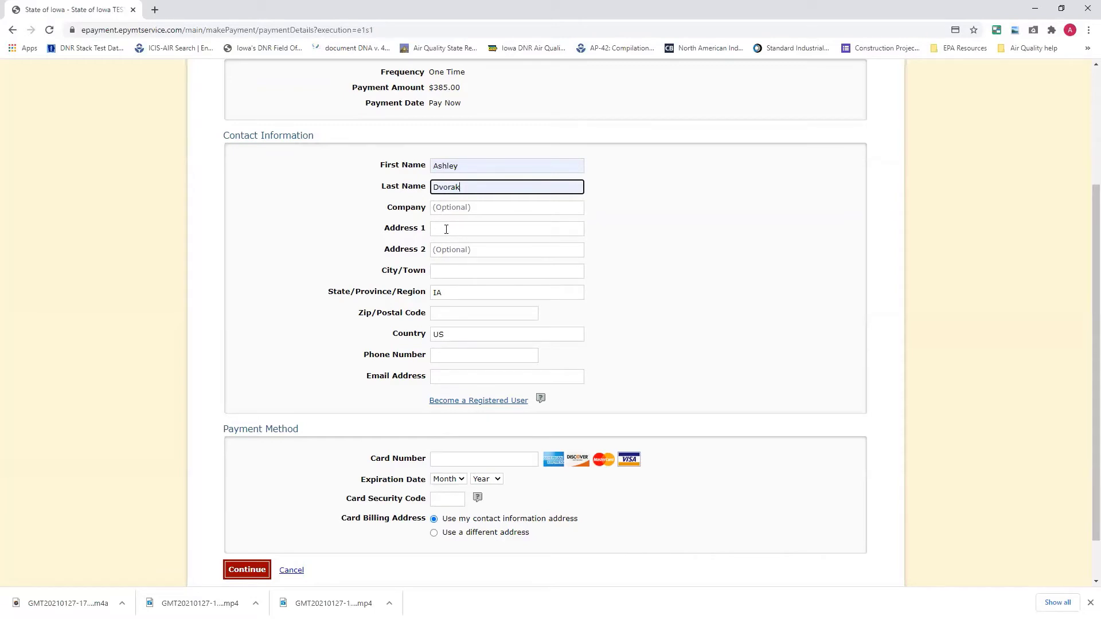
left_click(446, 228)
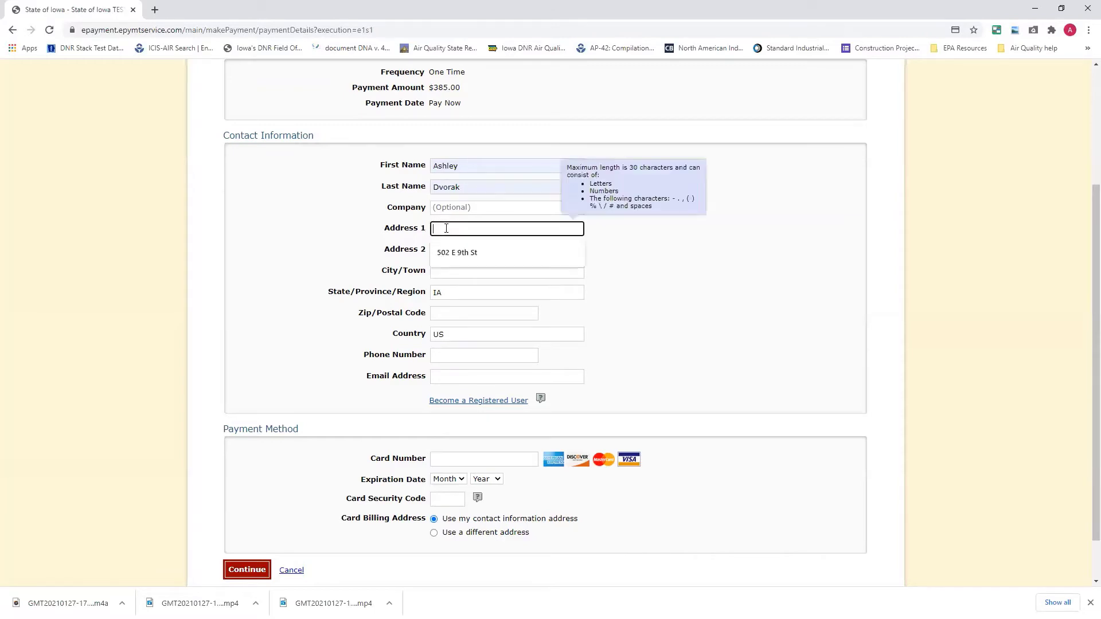
left_click(469, 252)
left_click(453, 272)
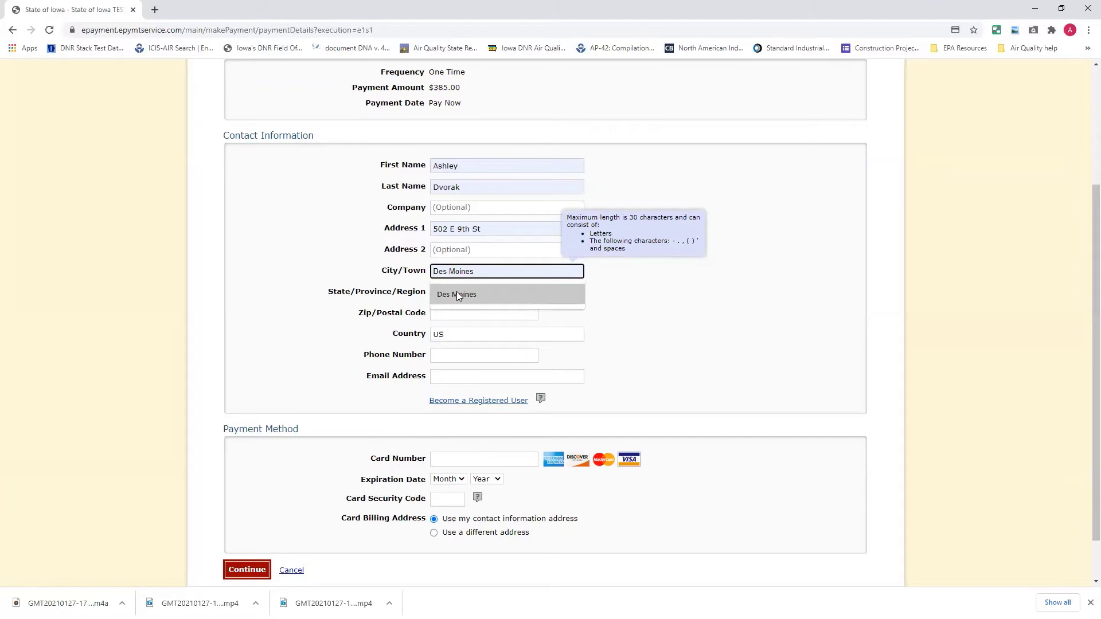
left_click(457, 295)
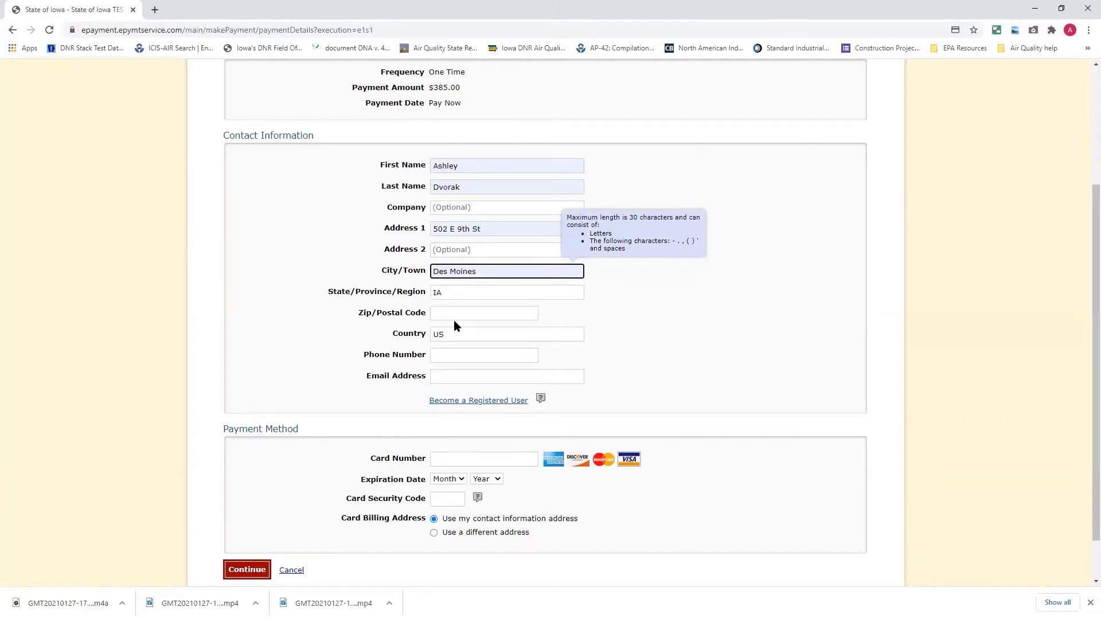
left_click(454, 313)
left_click(457, 332)
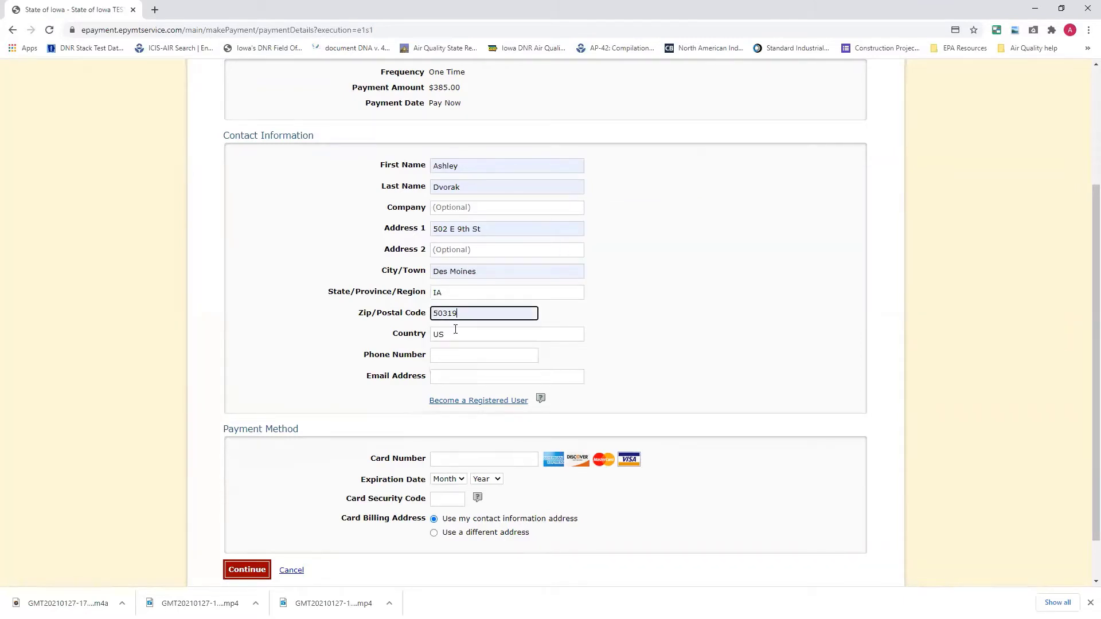
Enter the payer's phone number and the suggested e-mail address.
left_click(439, 360)
type("51")
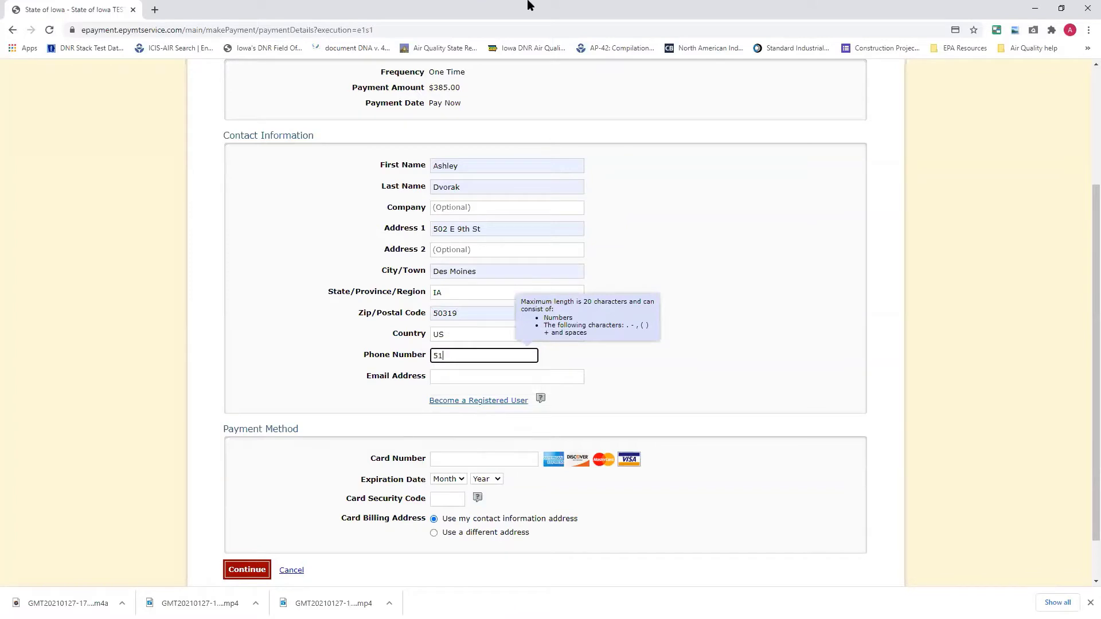
key("BackSpace")
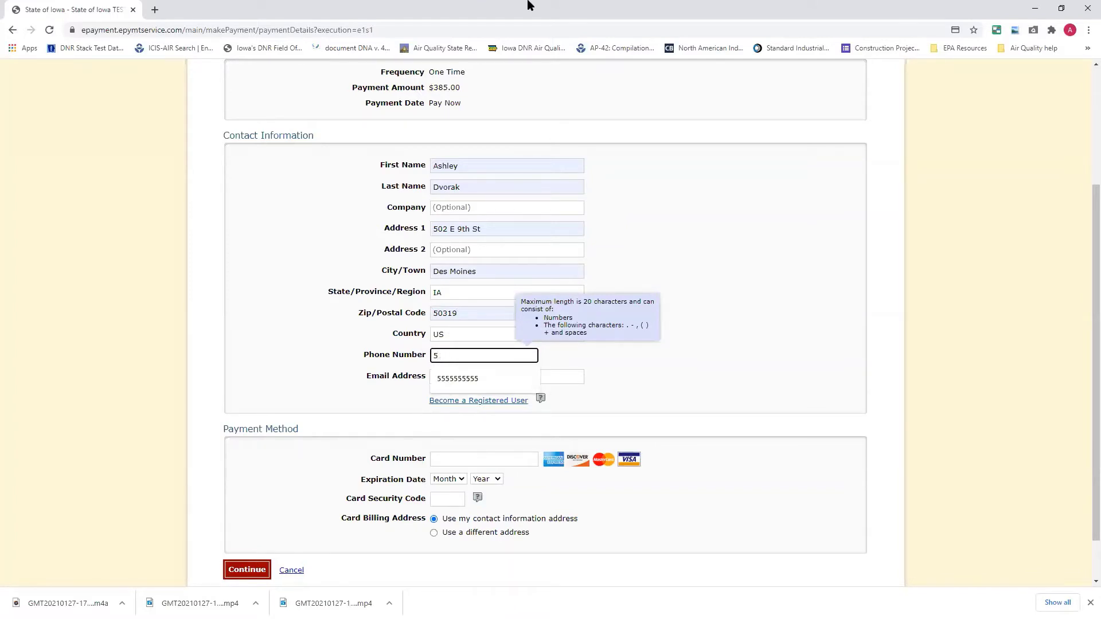
type("5555555555")
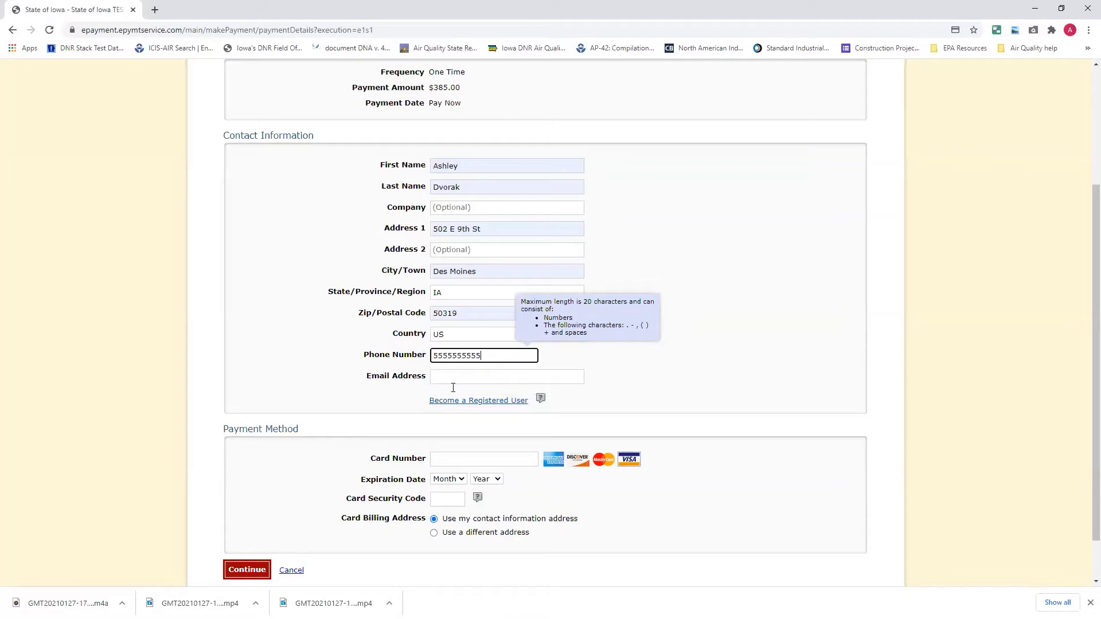
left_click(453, 379)
left_click(477, 403)
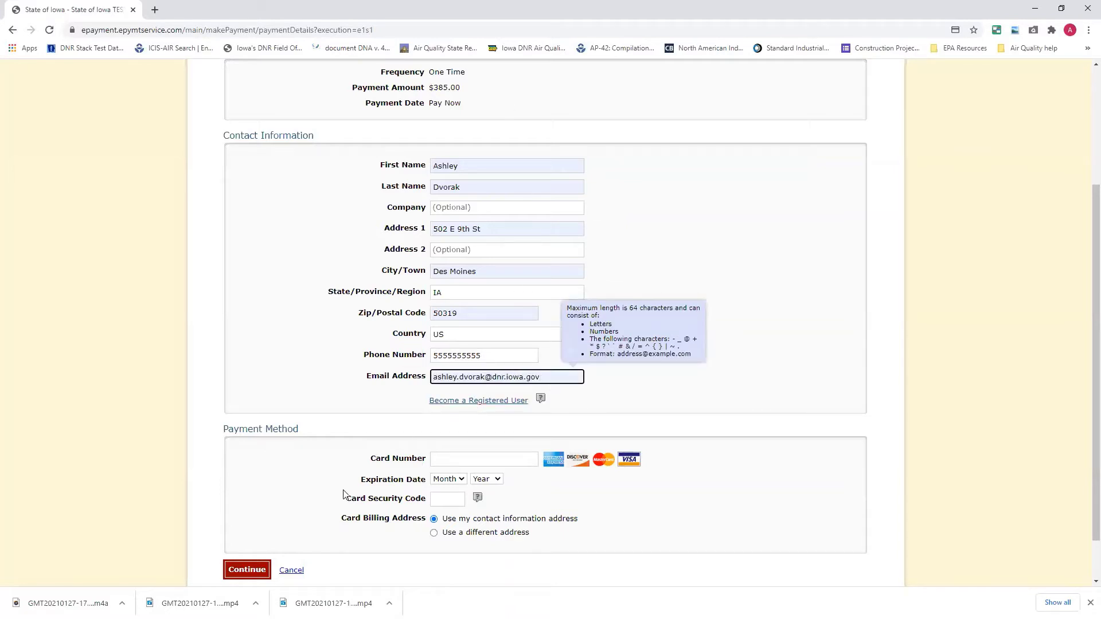
left_click(445, 461)
Enter the card number, a 03/2034 expiration date and the card security code.
type("4")
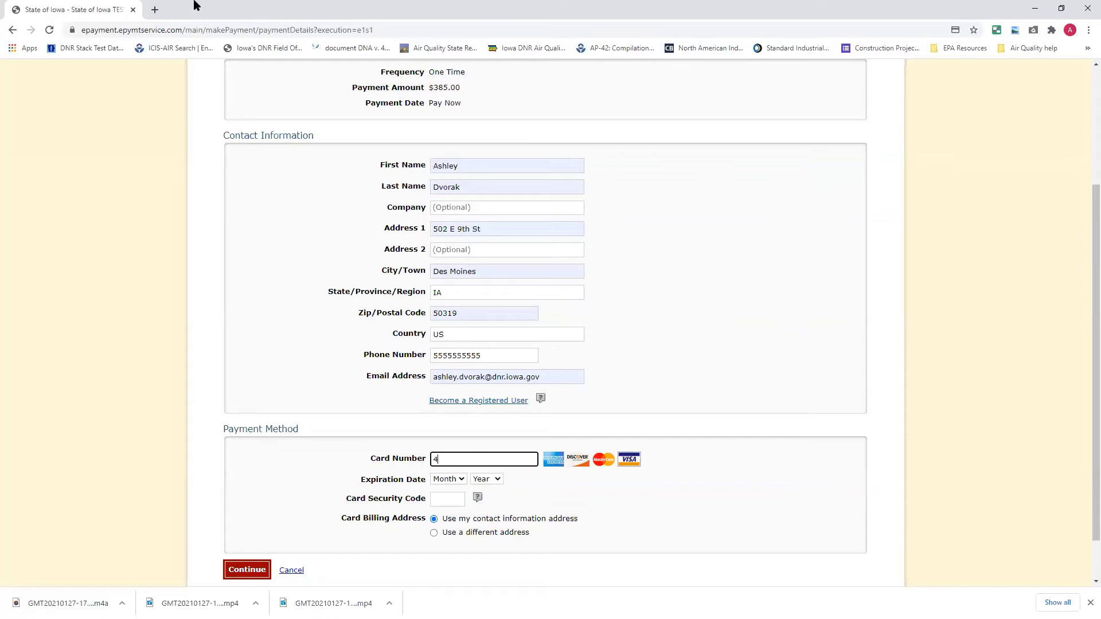
type("111111111111")
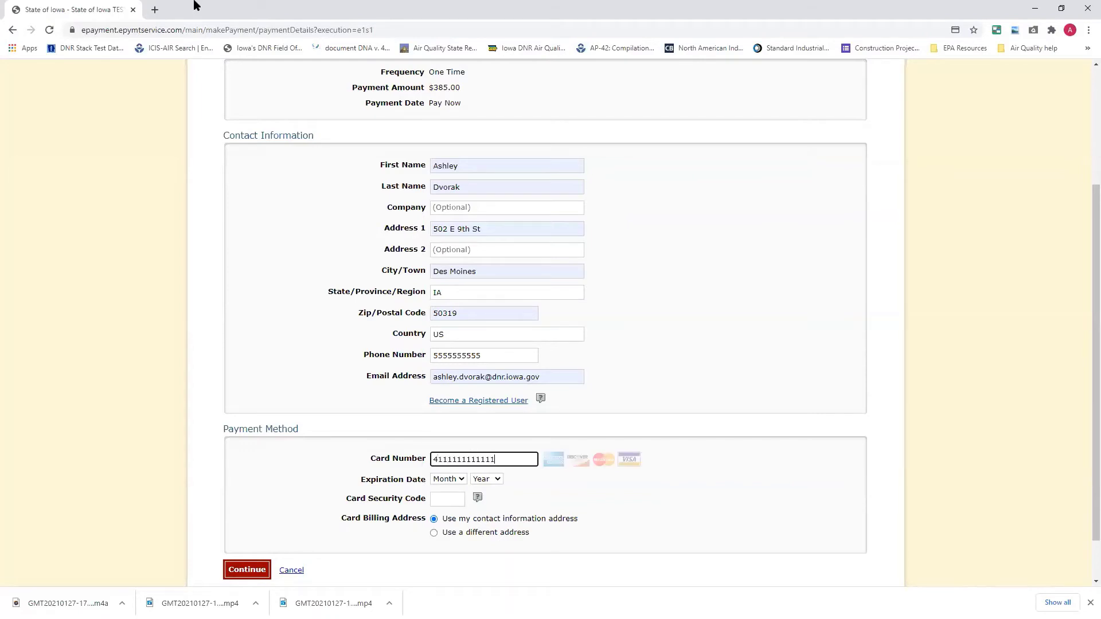
type("111")
right_click(436, 454)
left_click(449, 479)
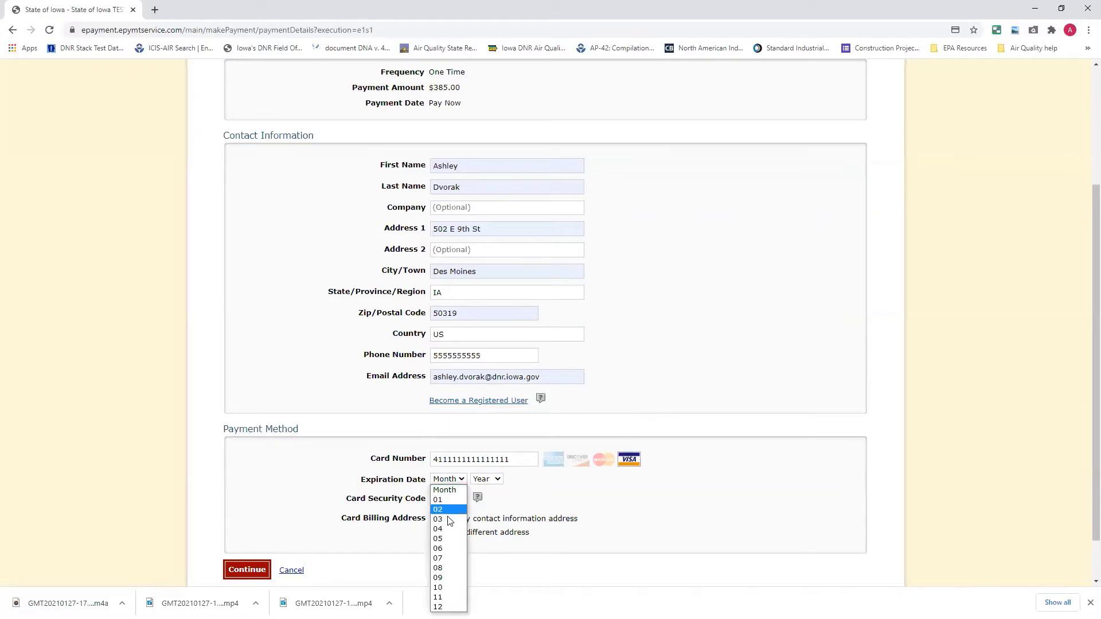
left_click(449, 520)
left_click(493, 480)
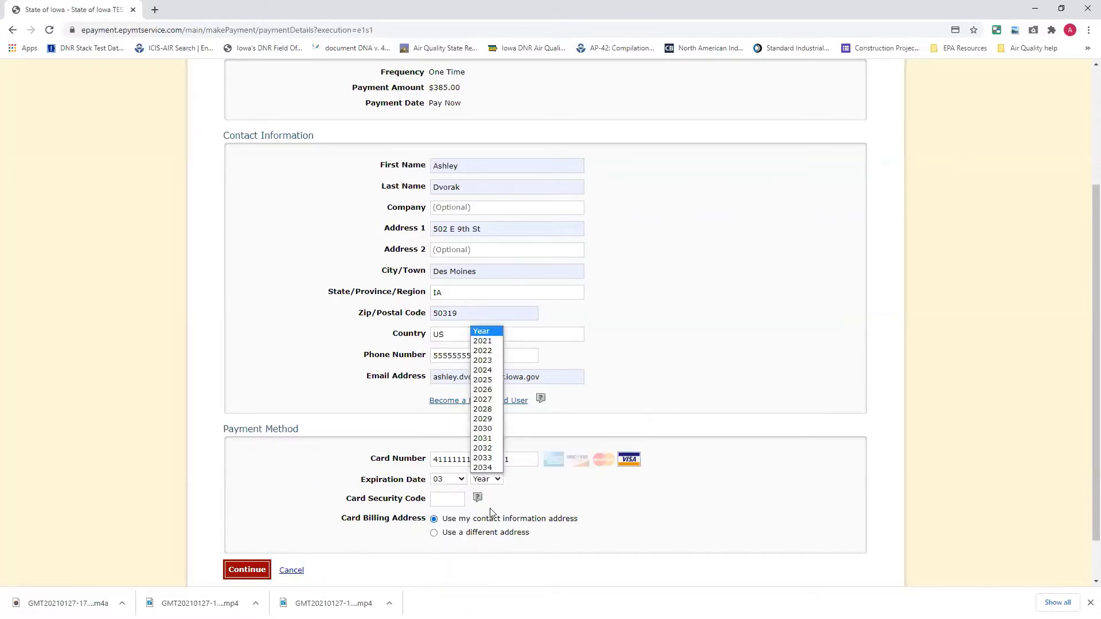
left_click(488, 467)
left_click(446, 500)
type("2")
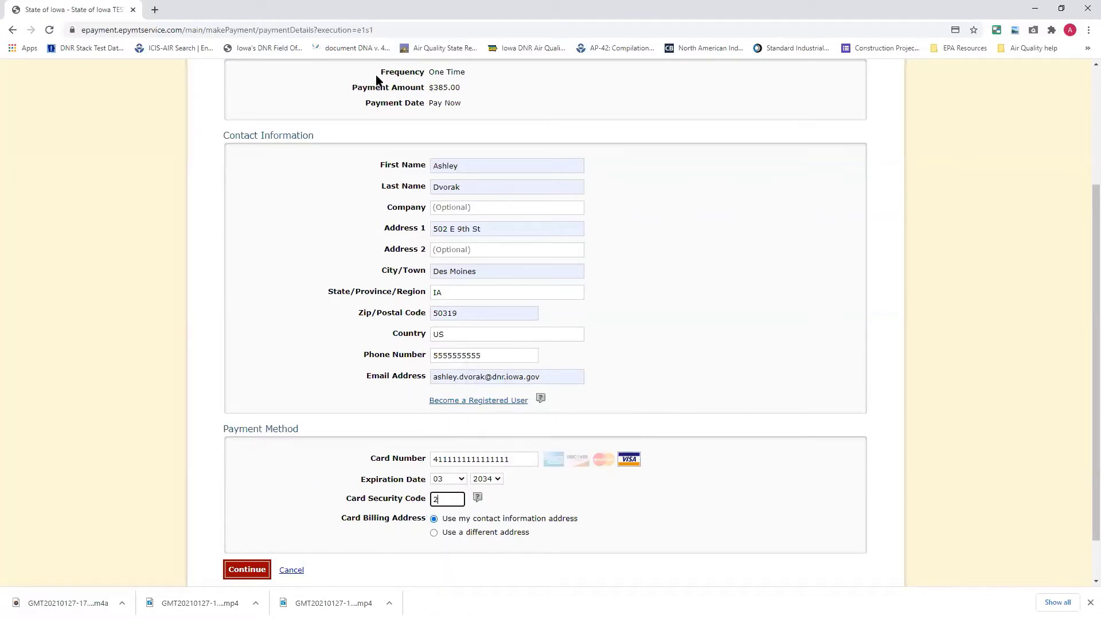
type("32")
Set the card's billing address to the contact information address.
left_click(433, 533)
scroll(362, 545, "down", 3)
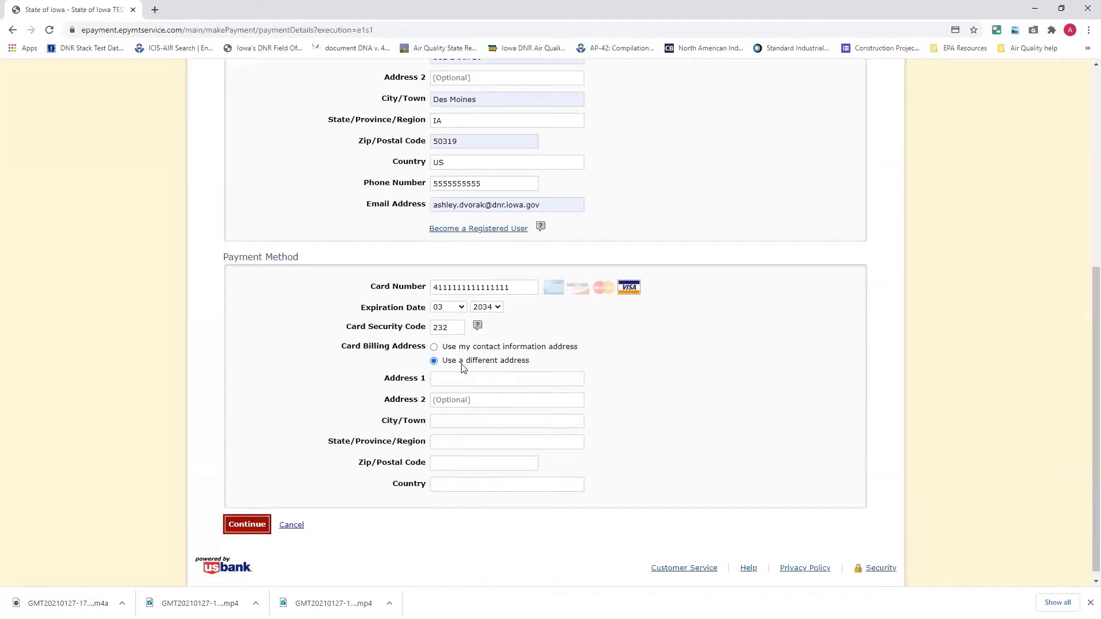
left_click(434, 348)
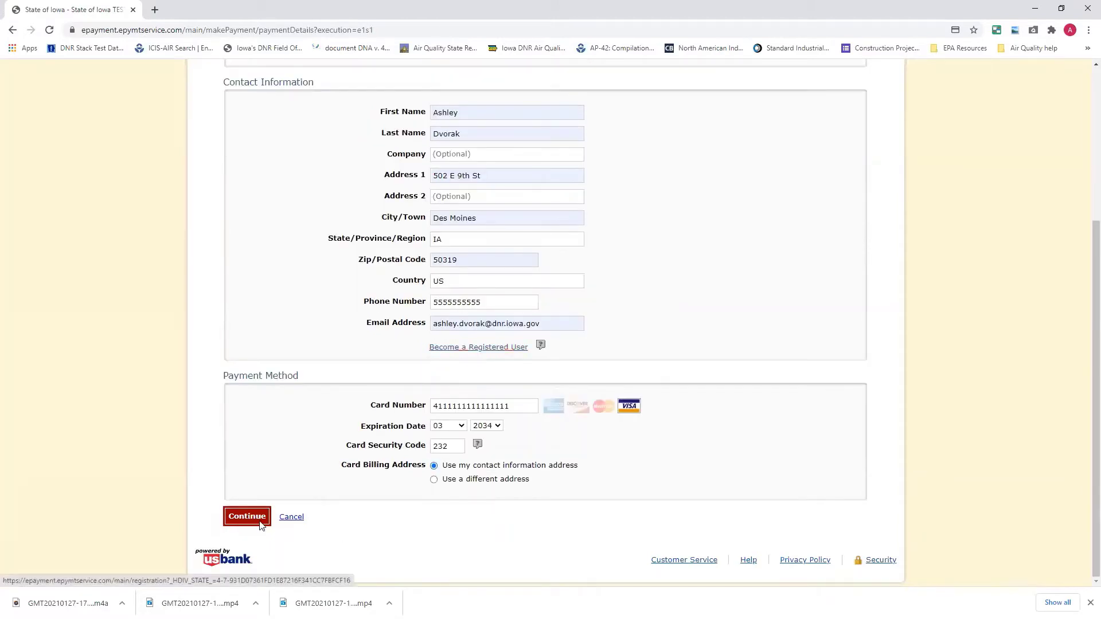
Review and confirm the $385.00 card payment, then continue from the PROCESSED confirmation back to EASY Air.
left_click(247, 517)
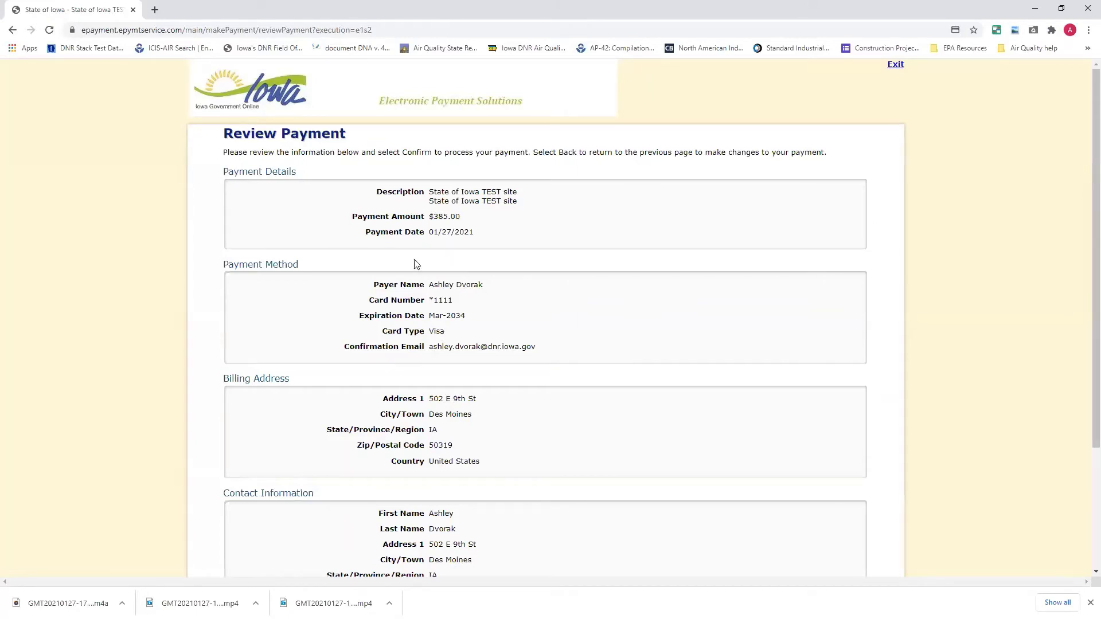
scroll(383, 372, "down", 3)
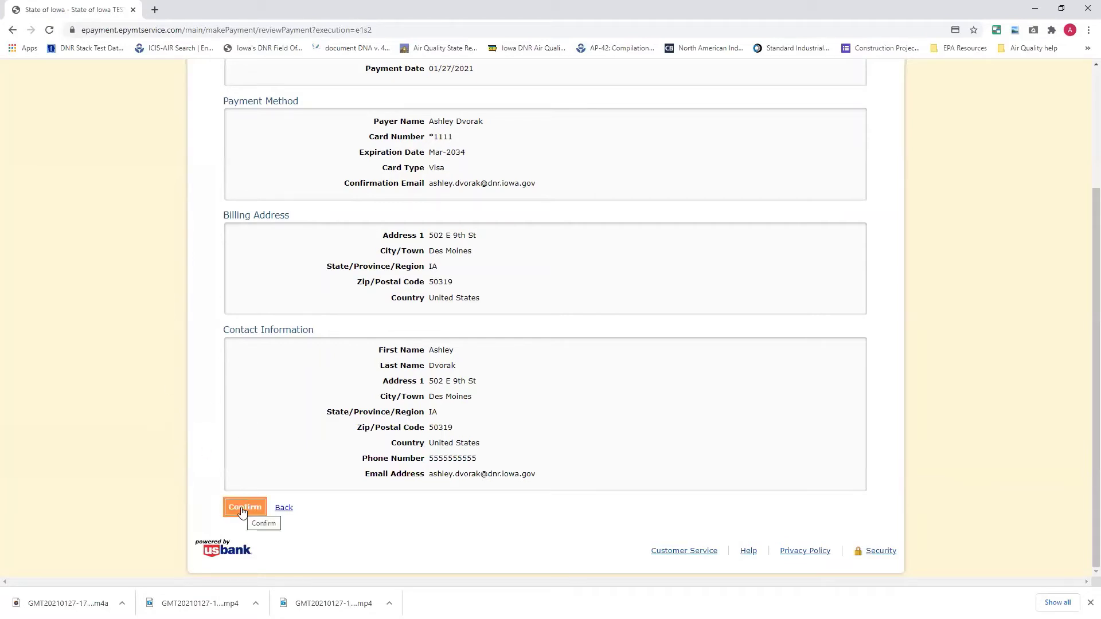
left_click(242, 512)
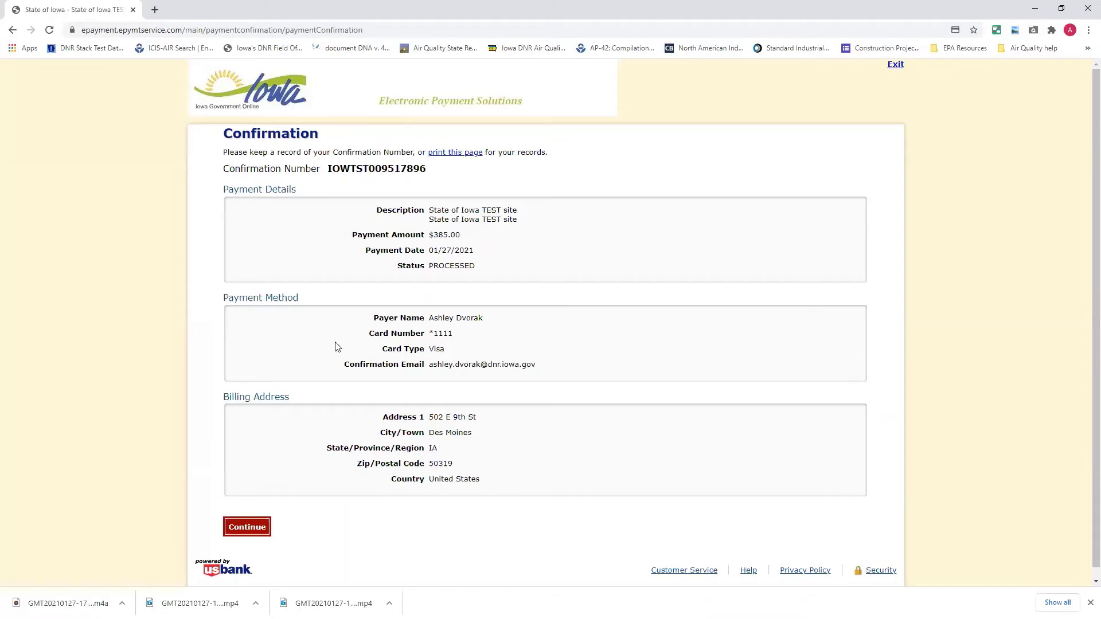
scroll(253, 509, "down", 1)
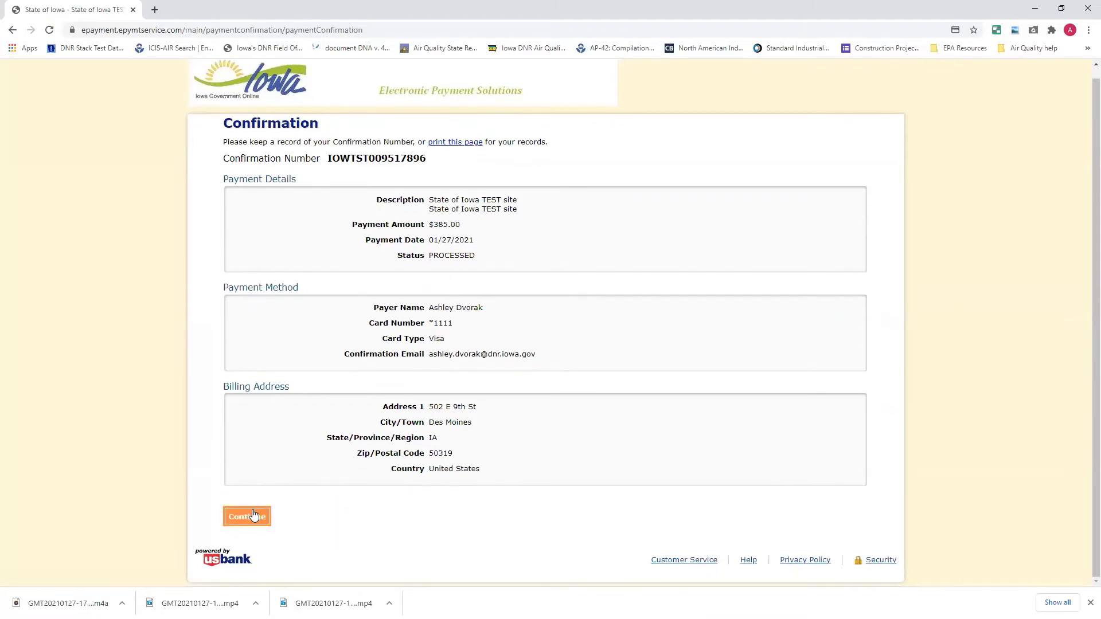
left_click(253, 510)
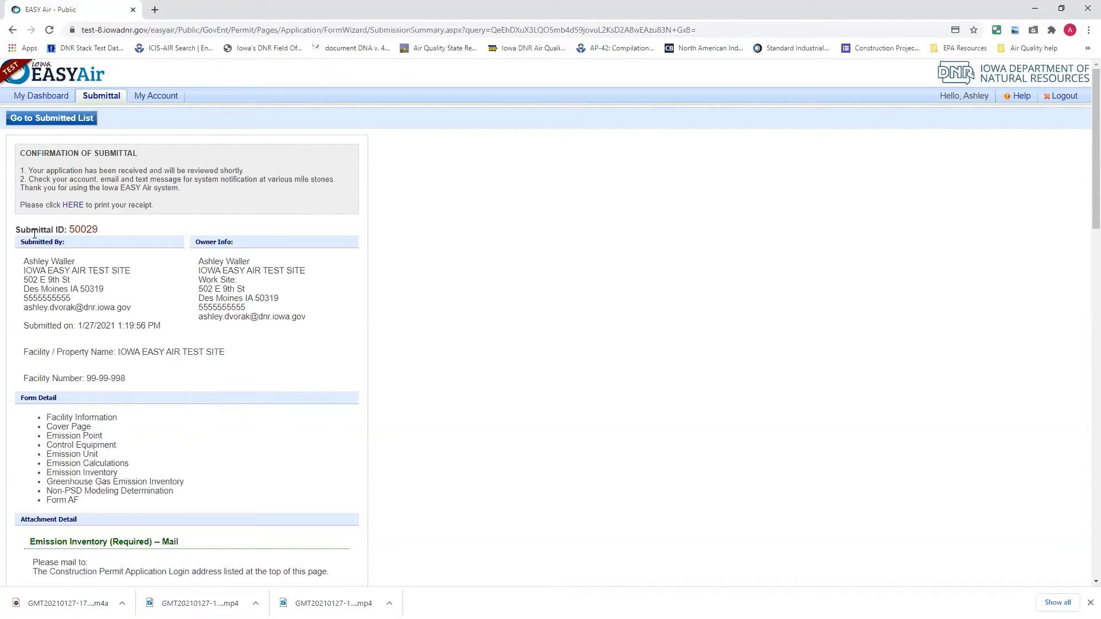
Select and then deselect the Submittal ID 50029 text on the Confirmation of Submittal page.
left_click_drag(14, 231, 119, 232)
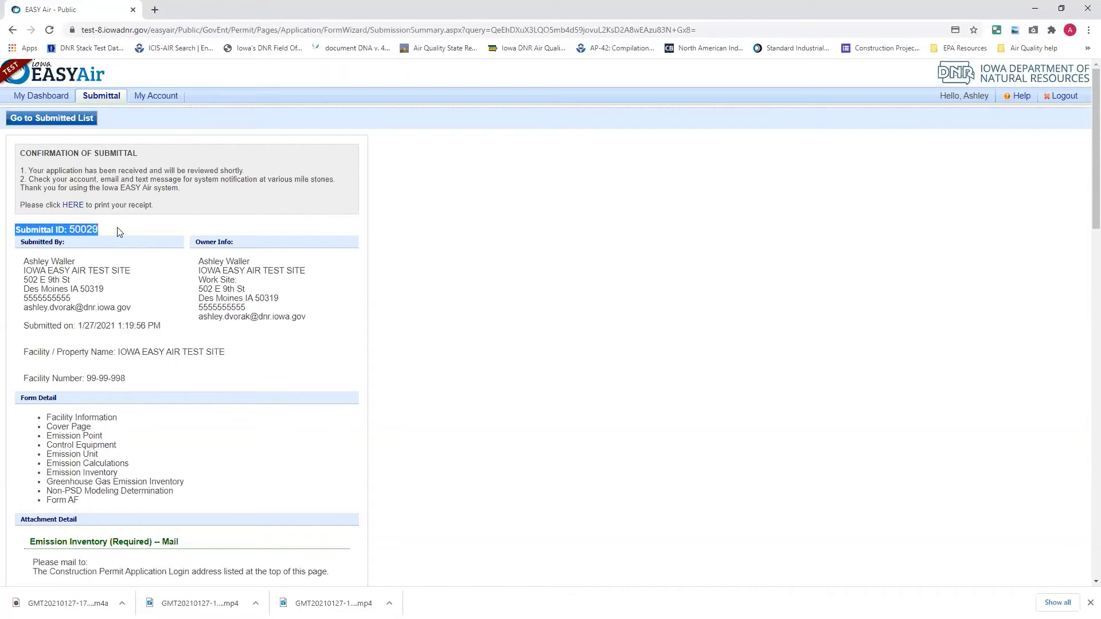
left_click(119, 231)
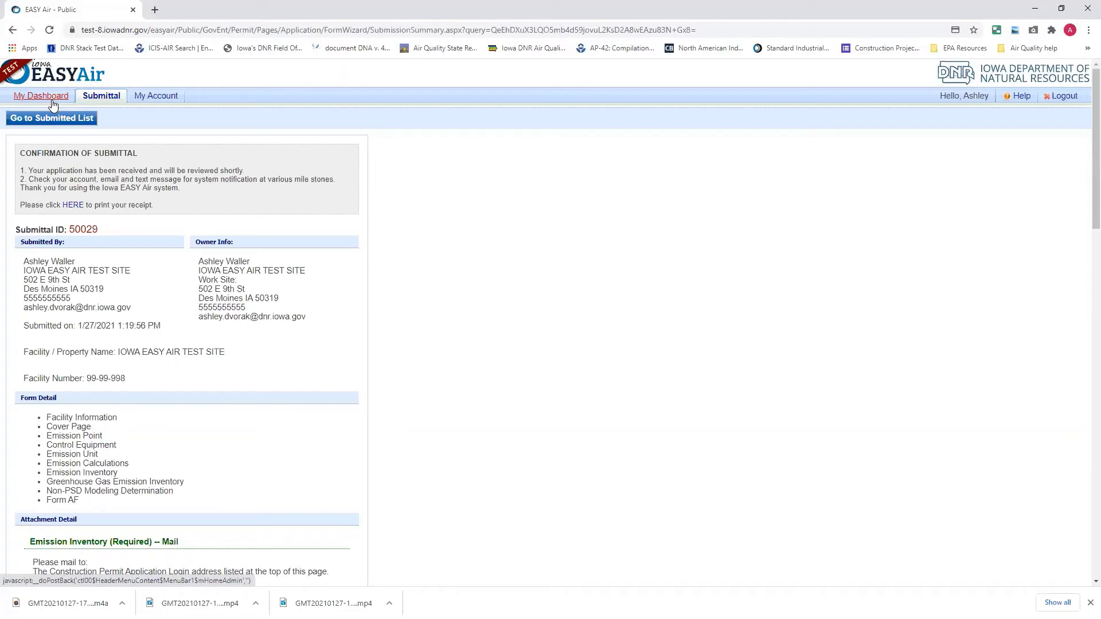
Go to My Dashboard showing the overdue Start of Construction obligation and 596 permits.
left_click(51, 102)
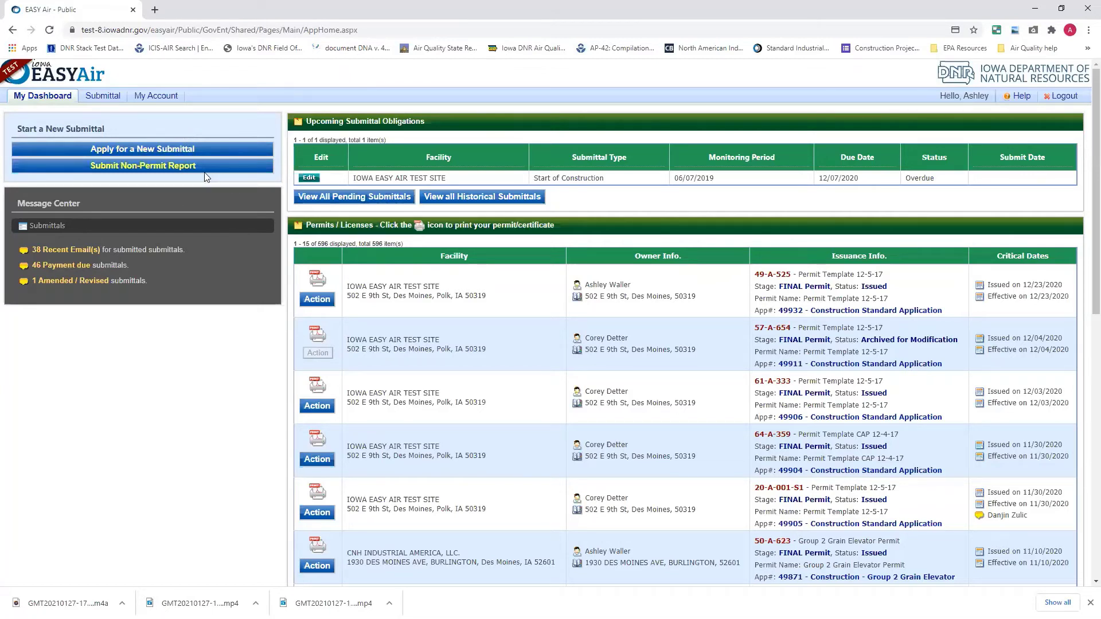
mouse_move(106, 102)
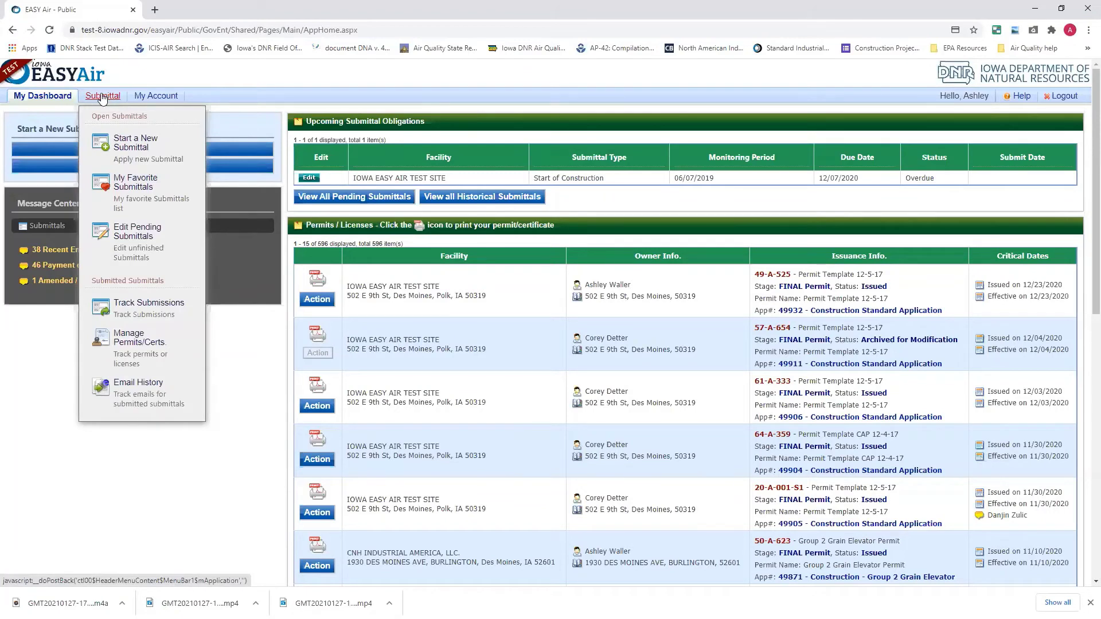
Open Track Submissions from the Submittal menu to list the 185 submittals headed by 50029.
left_click(113, 317)
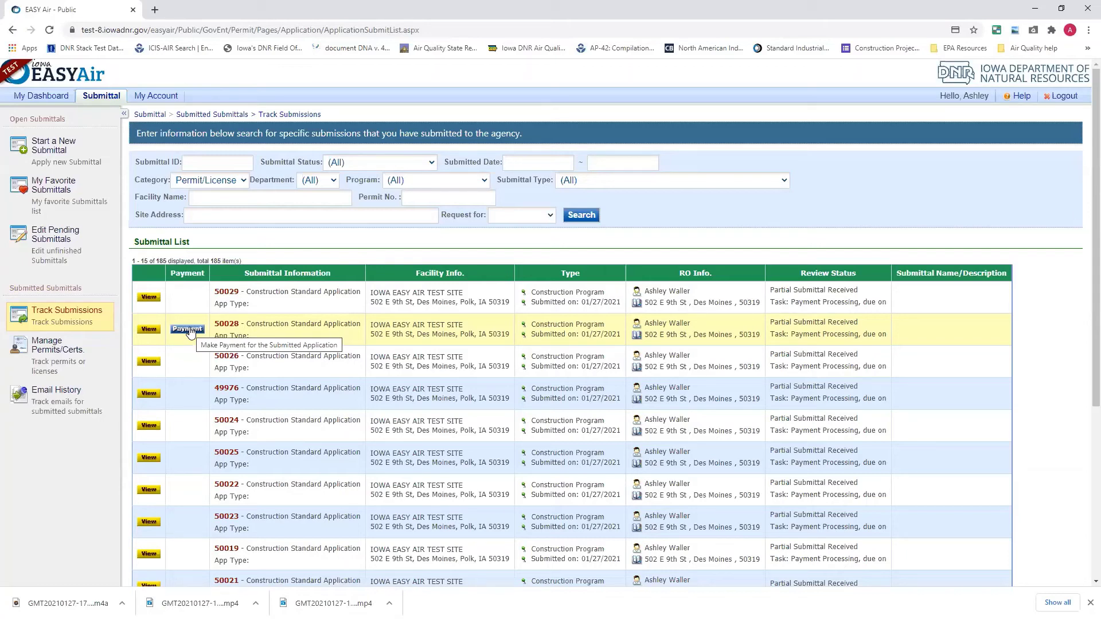
Open the payment for application 50028 and choose eCheck (ACH - NACHA) as the payment method.
left_click(191, 330)
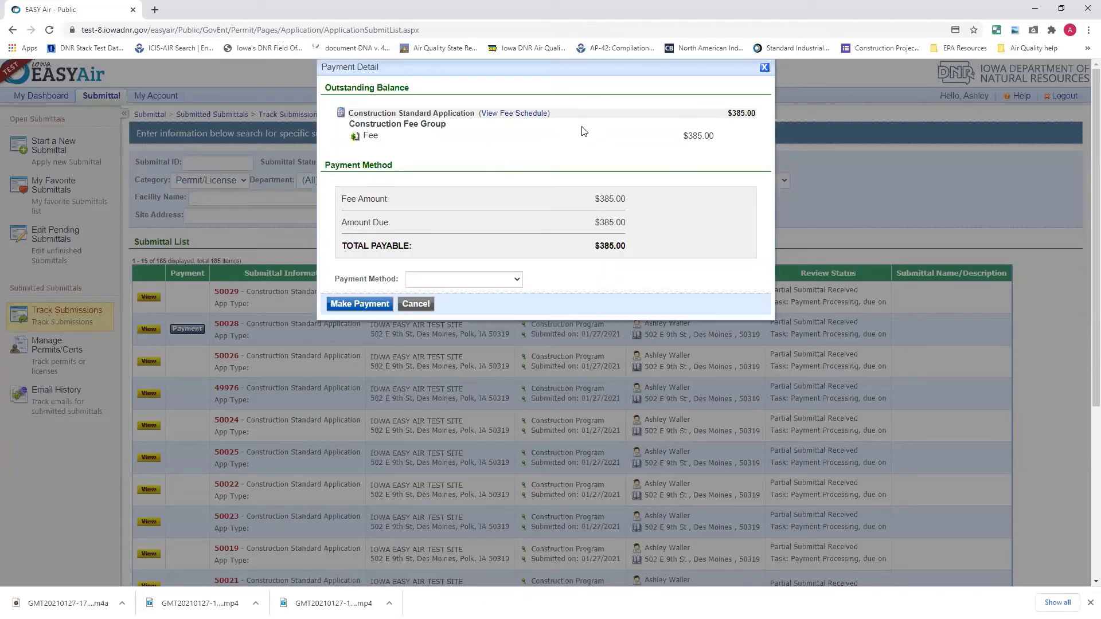
left_click(516, 280)
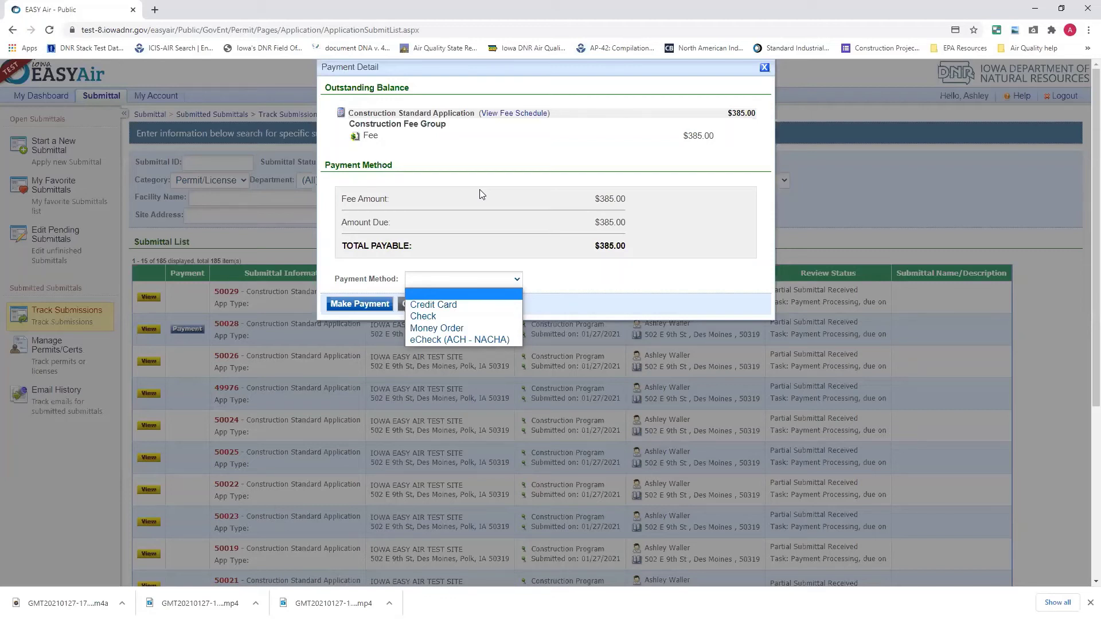
left_click(439, 319)
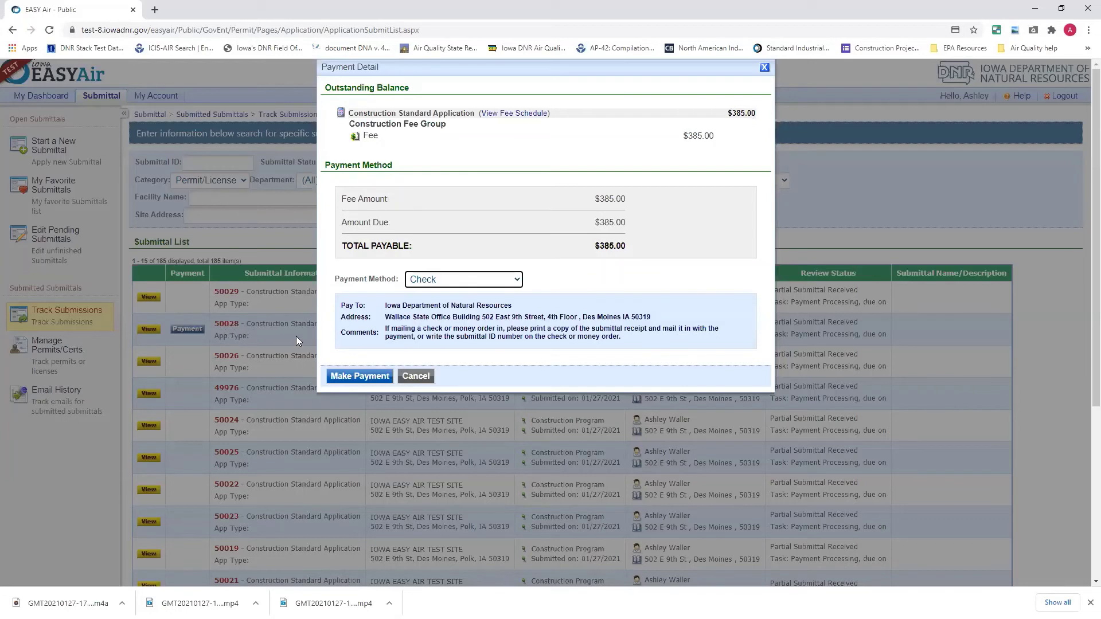
left_click(456, 279)
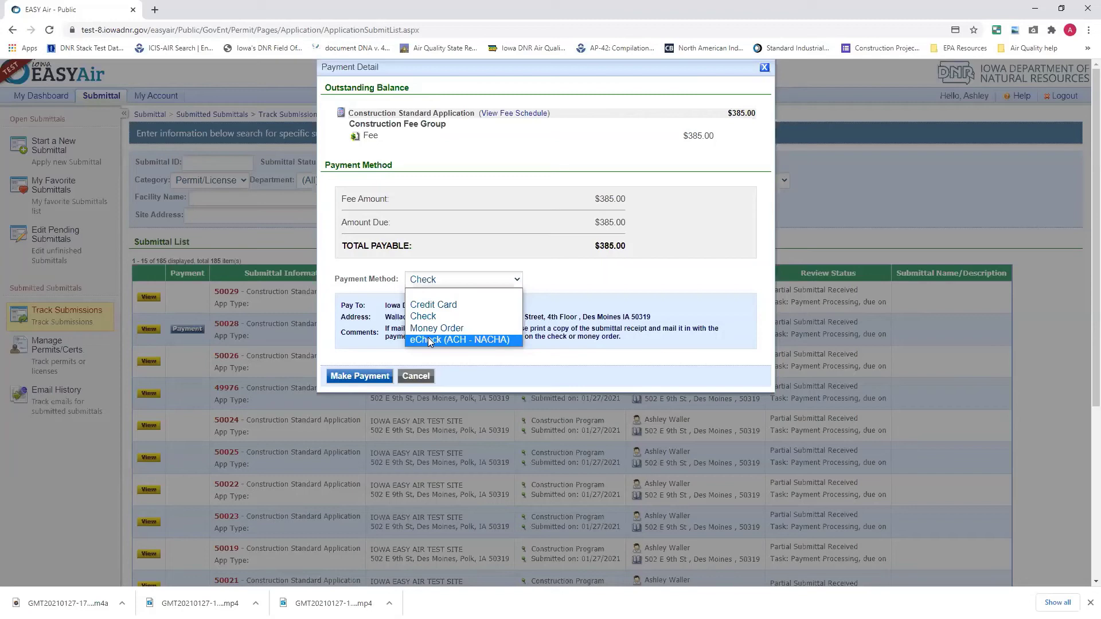
left_click(430, 341)
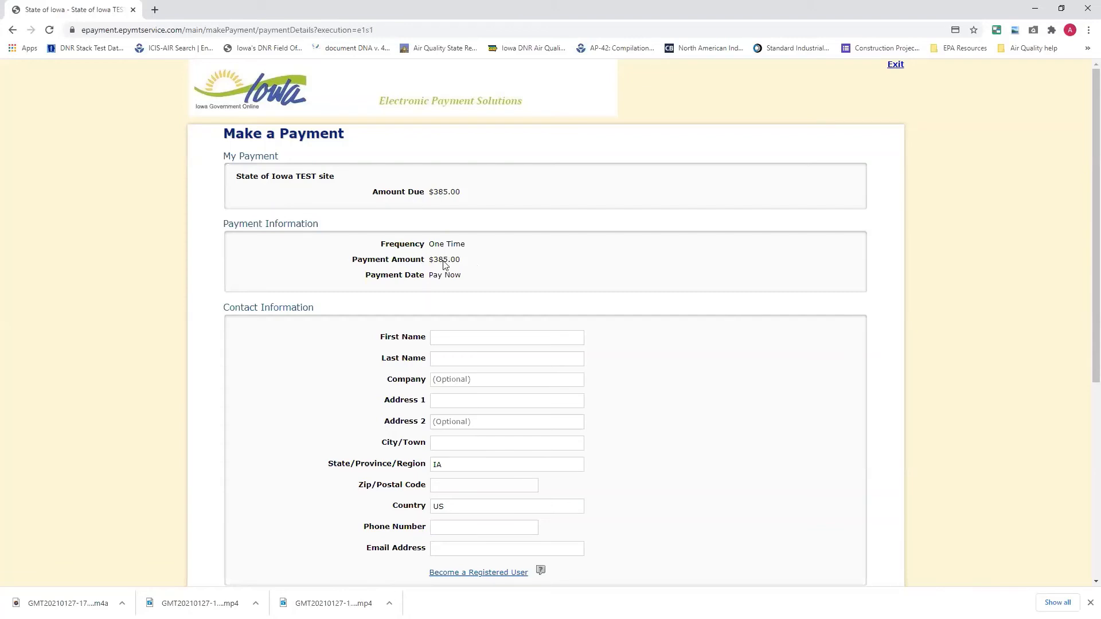
Fill in the payer's first name, then accept the suggested last name, street address, city and state.
scroll(441, 333, "down", 3)
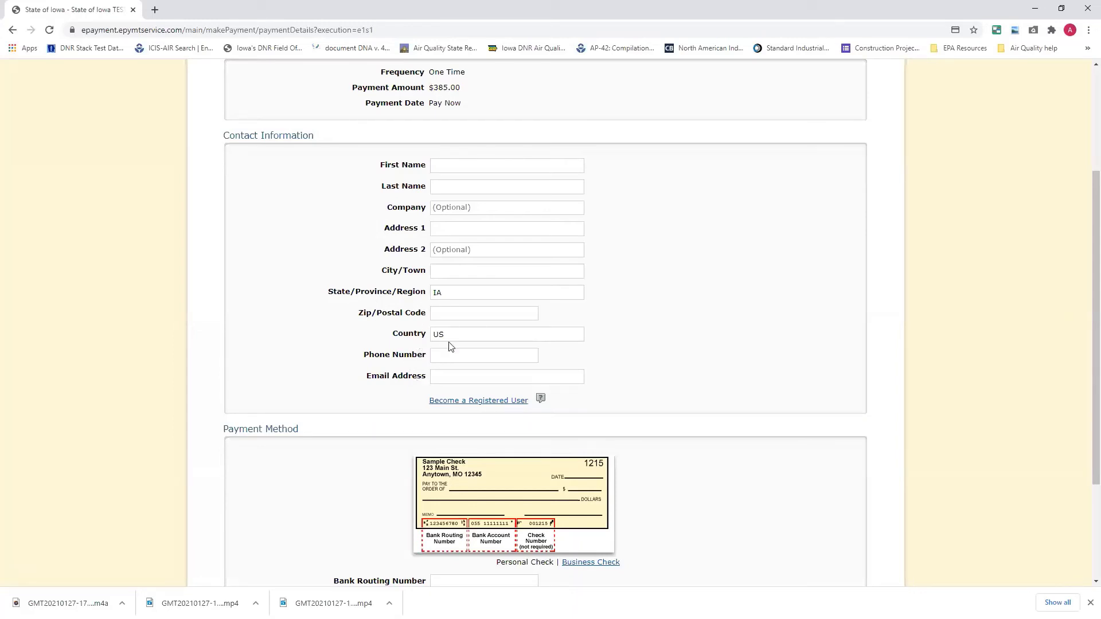
scroll(498, 247, "up", 1)
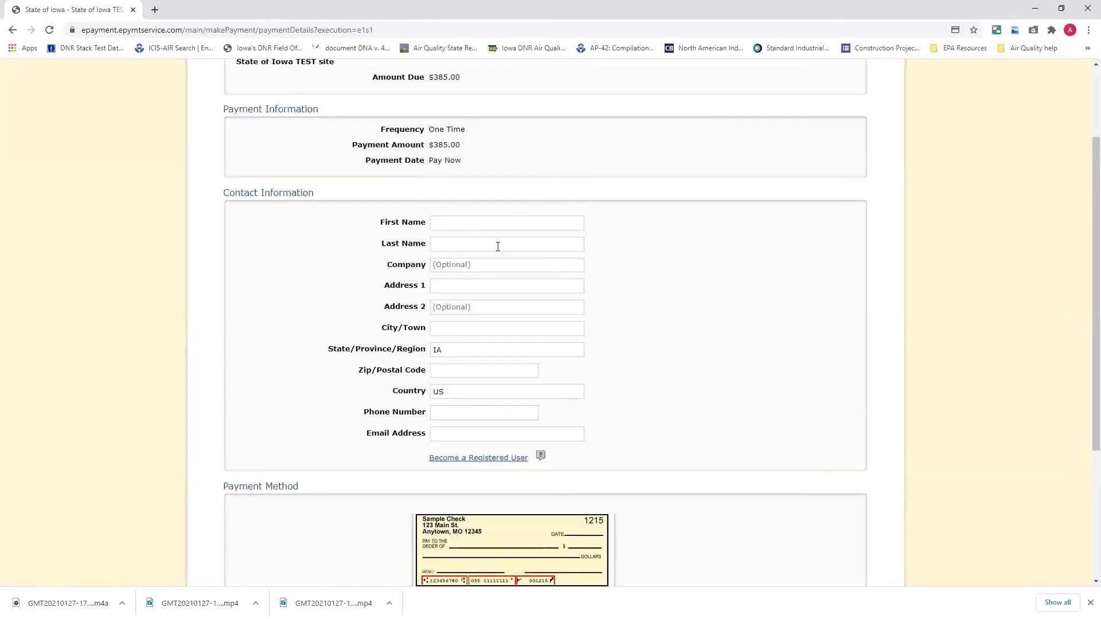
left_click(471, 226)
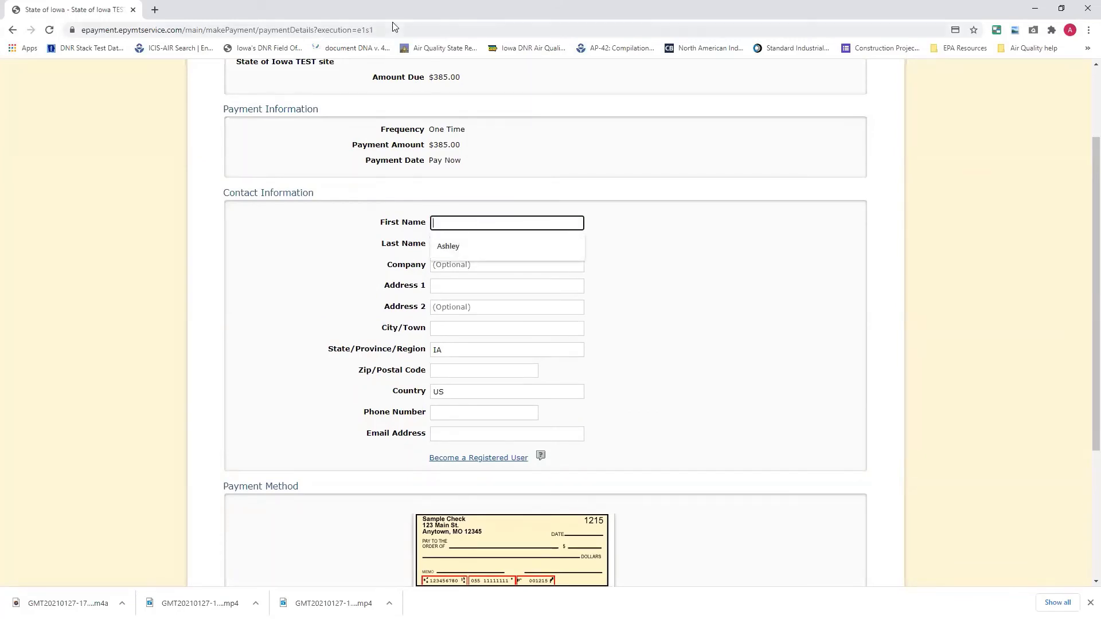
type("Ashley")
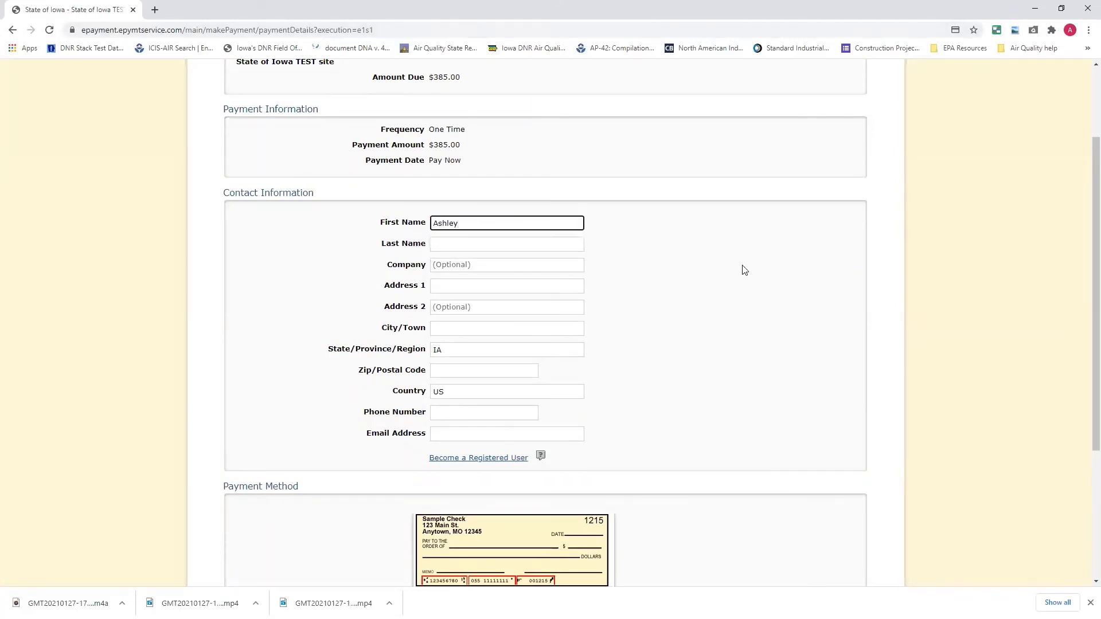
left_click(544, 248)
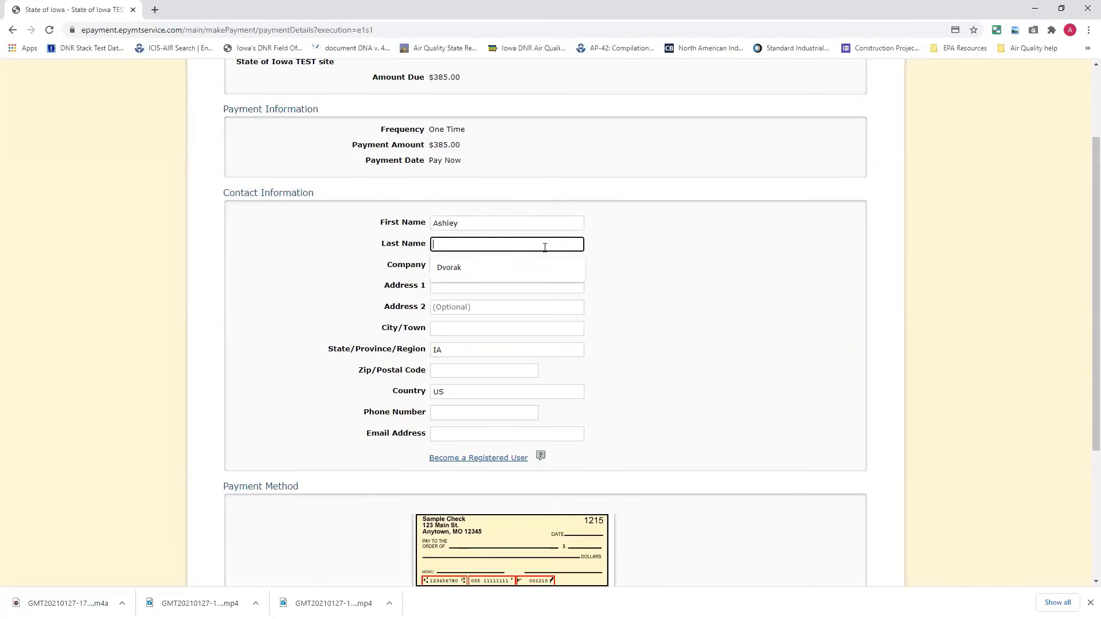
left_click(525, 271)
left_click(523, 286)
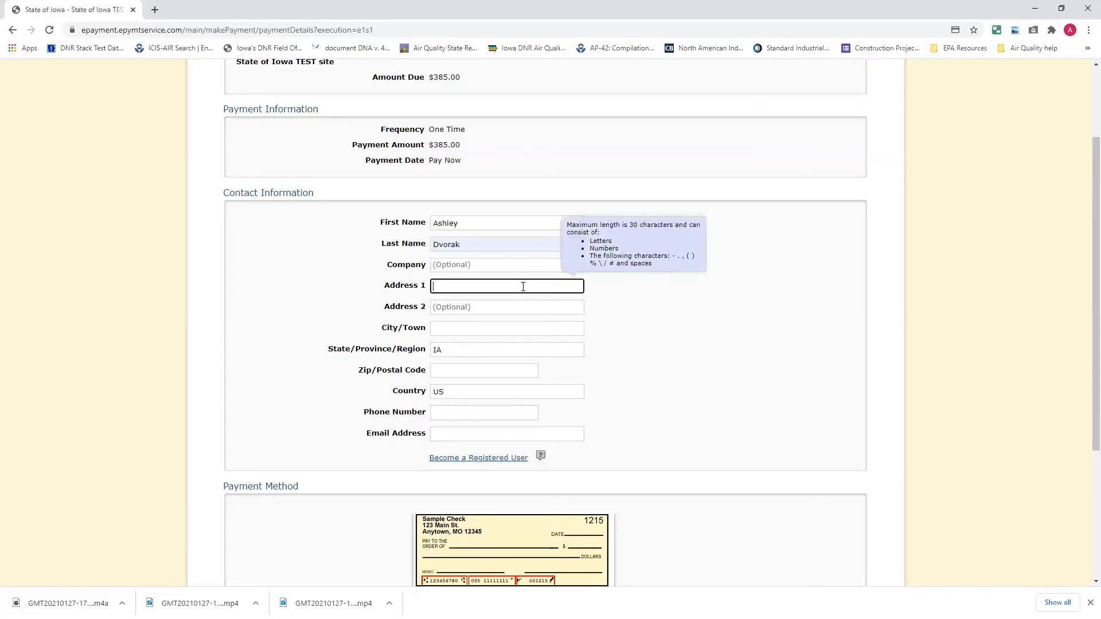
left_click(524, 305)
left_click(515, 328)
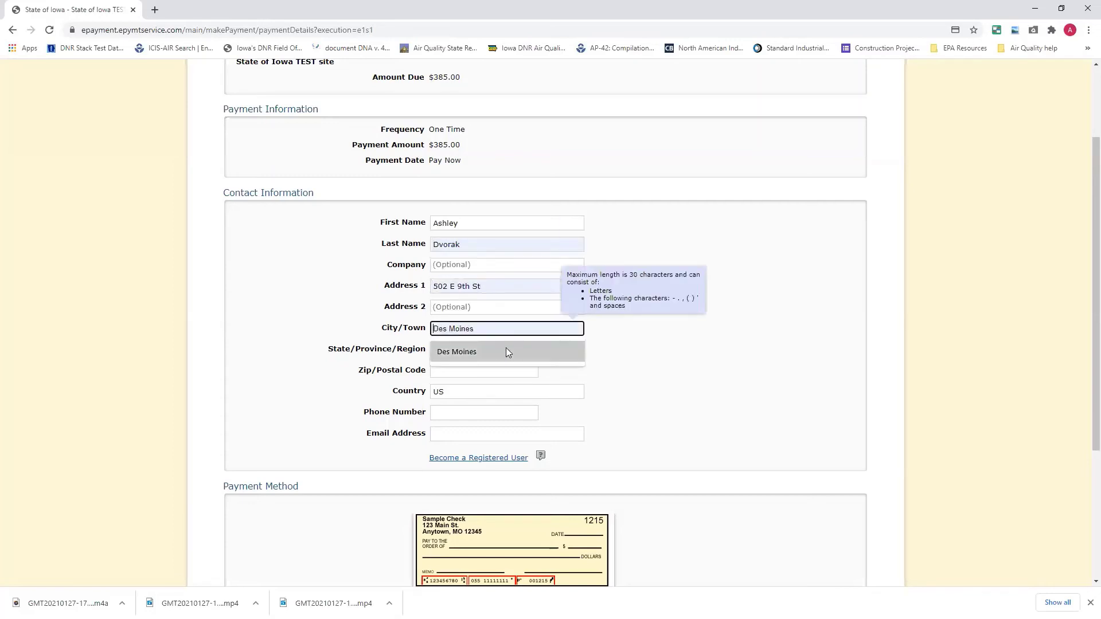
left_click(507, 352)
Fill the ZIP code, phone number and e-mail address from saved suggestions.
left_click(443, 371)
left_click(456, 394)
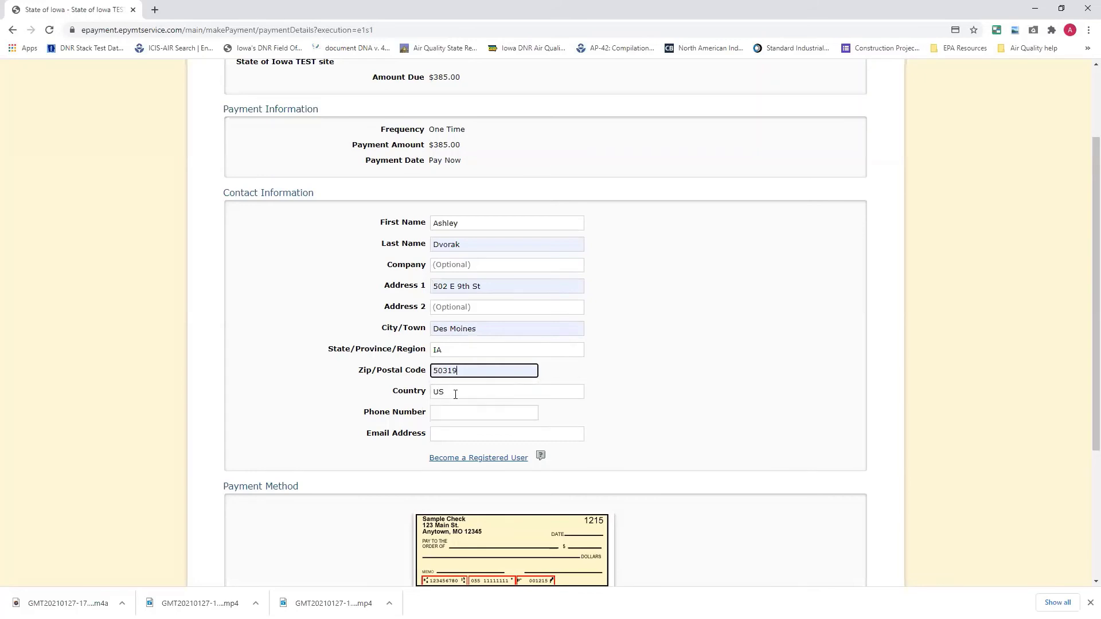
left_click(457, 413)
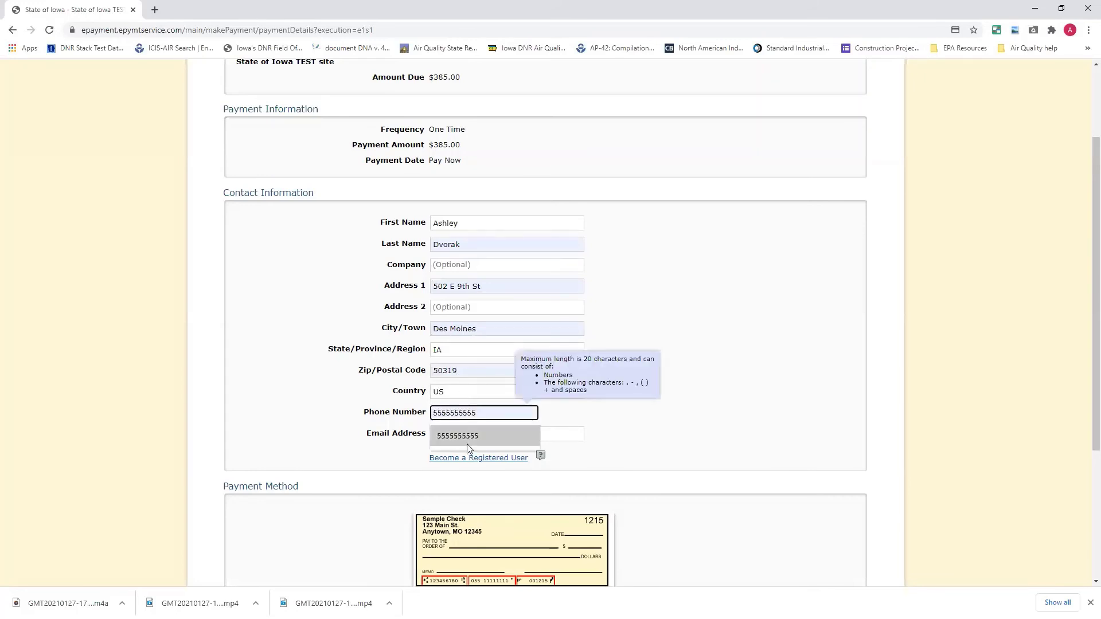
left_click(465, 435)
left_click(465, 435)
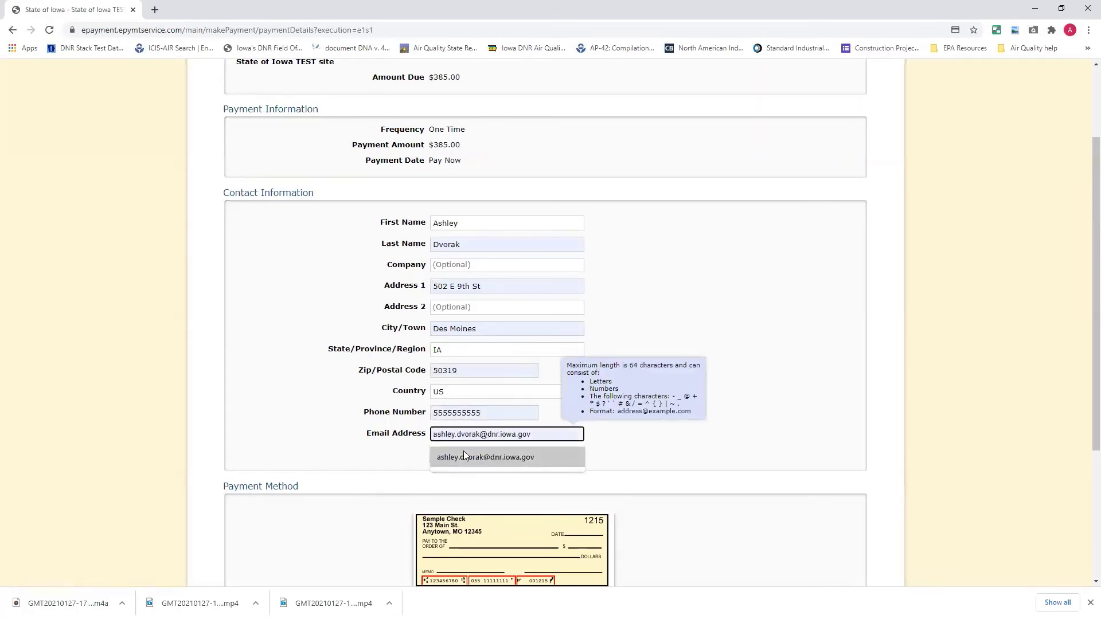
left_click(463, 451)
scroll(452, 468, "down", 4)
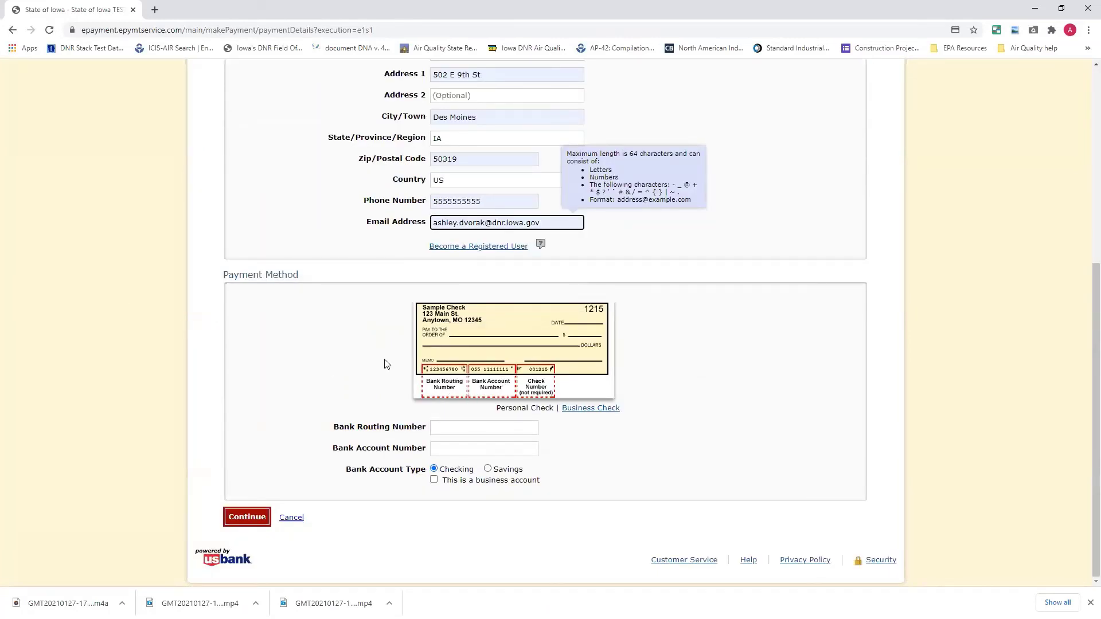
Choose Business Check and enter routing number 021000021 and the bank account number.
left_click(577, 407)
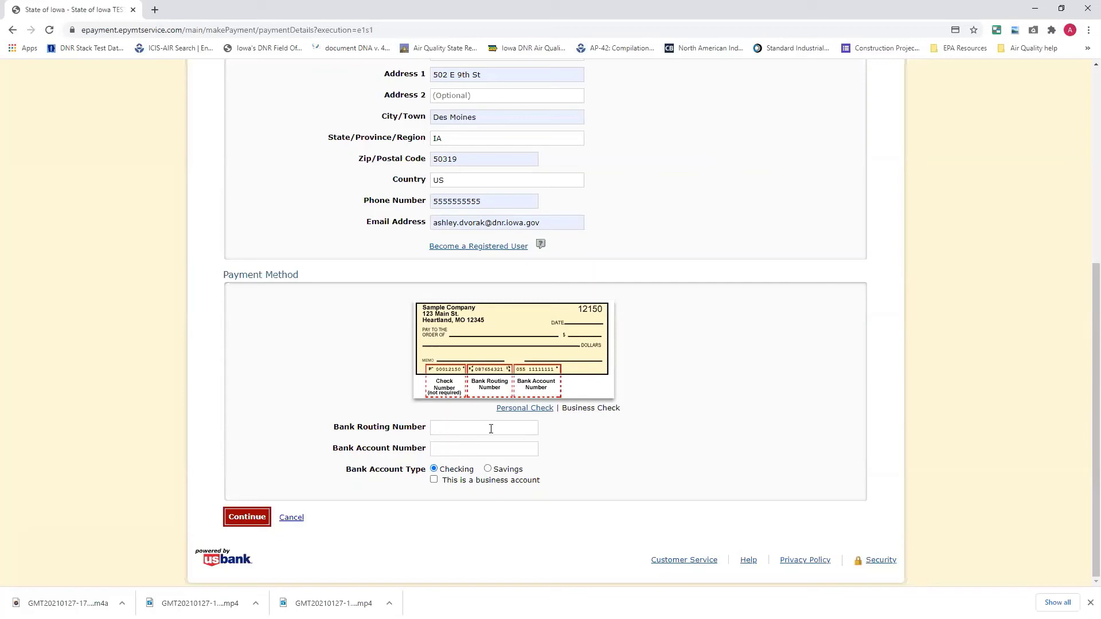
left_click(466, 429)
type("021000021")
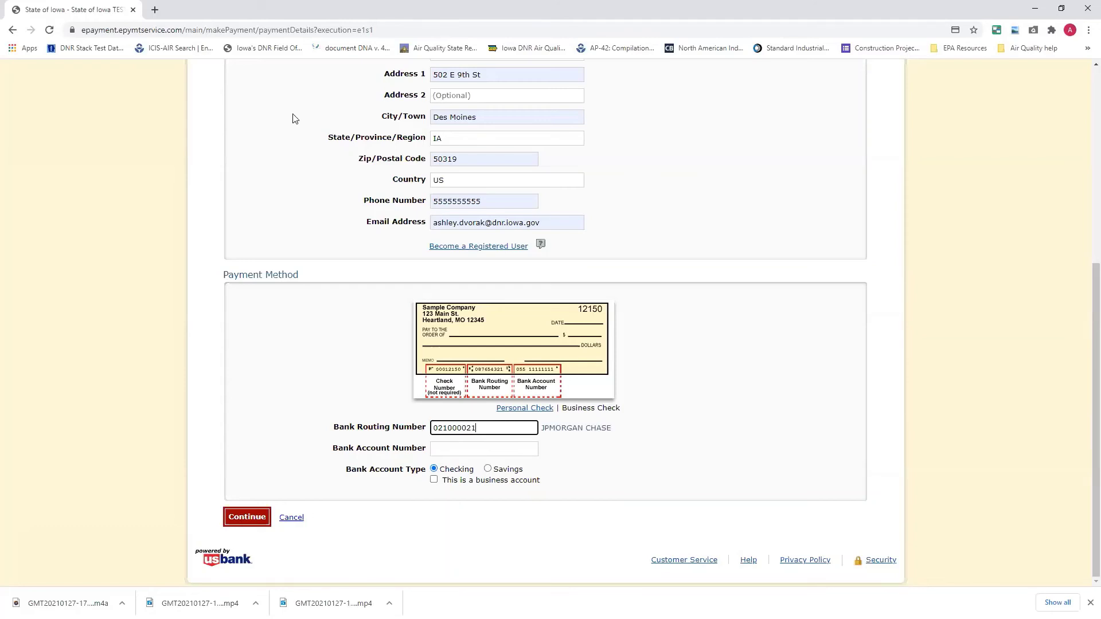
left_click(438, 452)
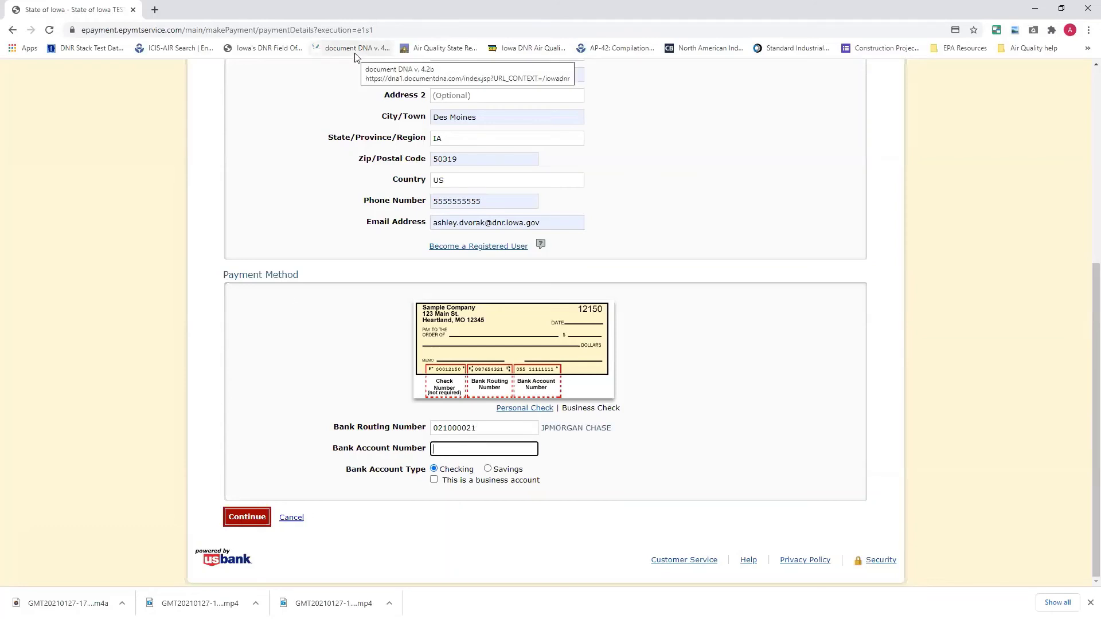
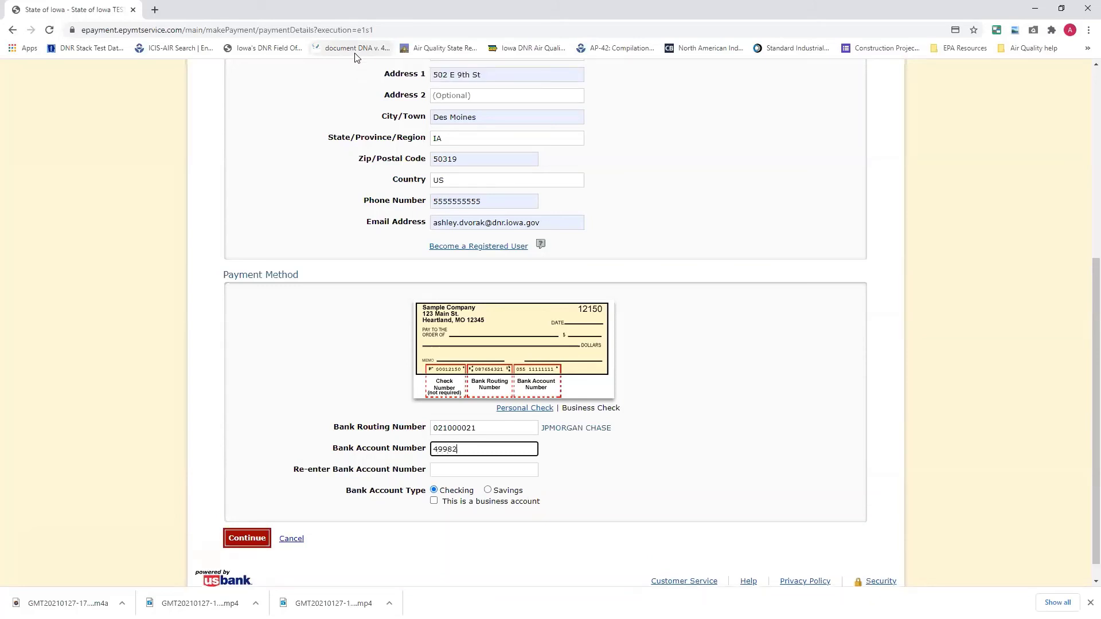
Re-enter the account number, mark it as a business account, and continue to review.
right_click(436, 469)
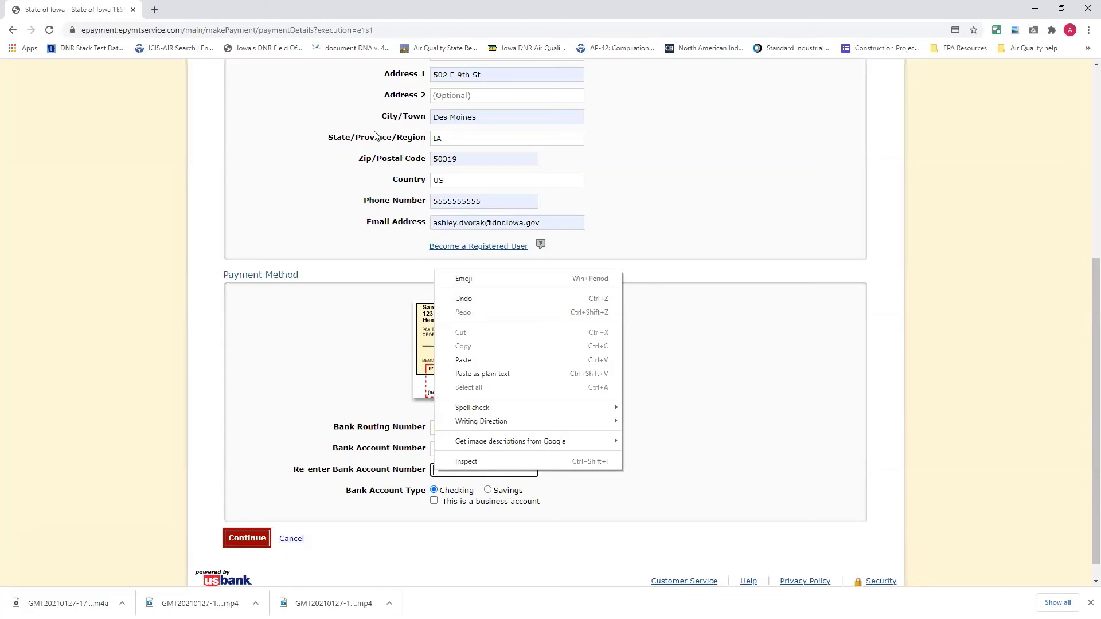
left_click(646, 480)
left_click(504, 475)
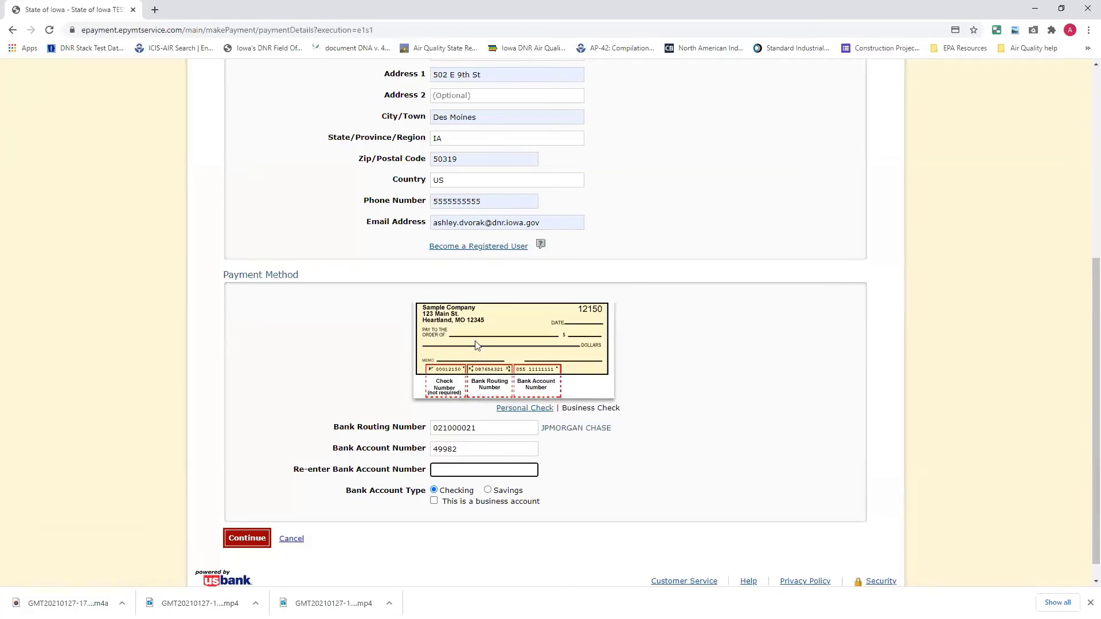
left_click(434, 502)
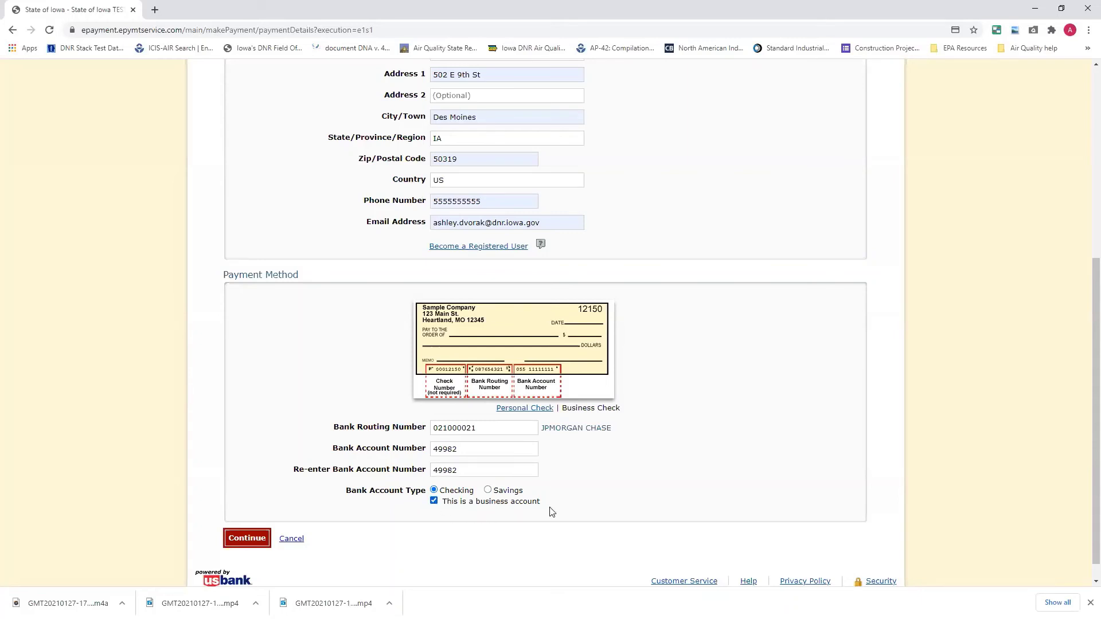
left_click(258, 540)
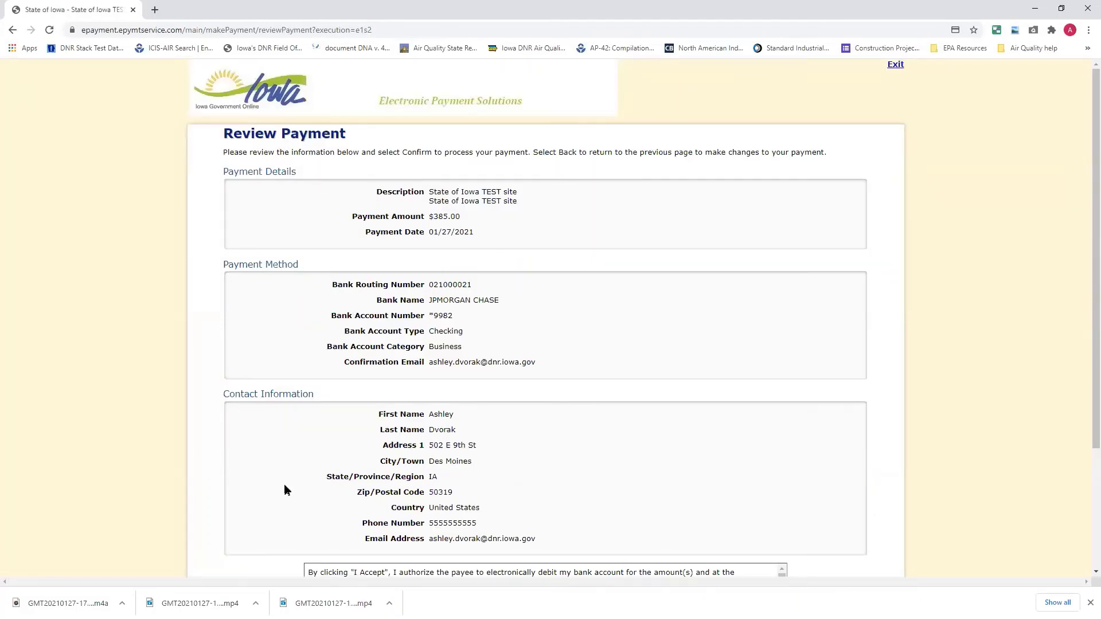
Review the $385.00 eCheck payment details and tick 'I accept the Terms and Conditions'.
scroll(284, 488, "down", 3)
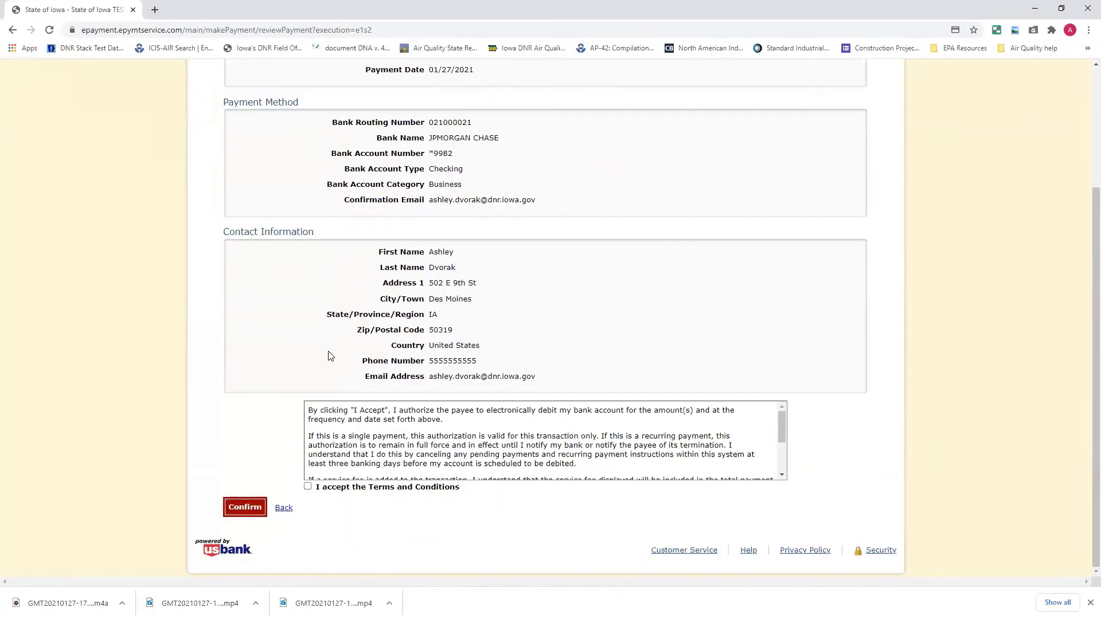
scroll(334, 339, "up", 2)
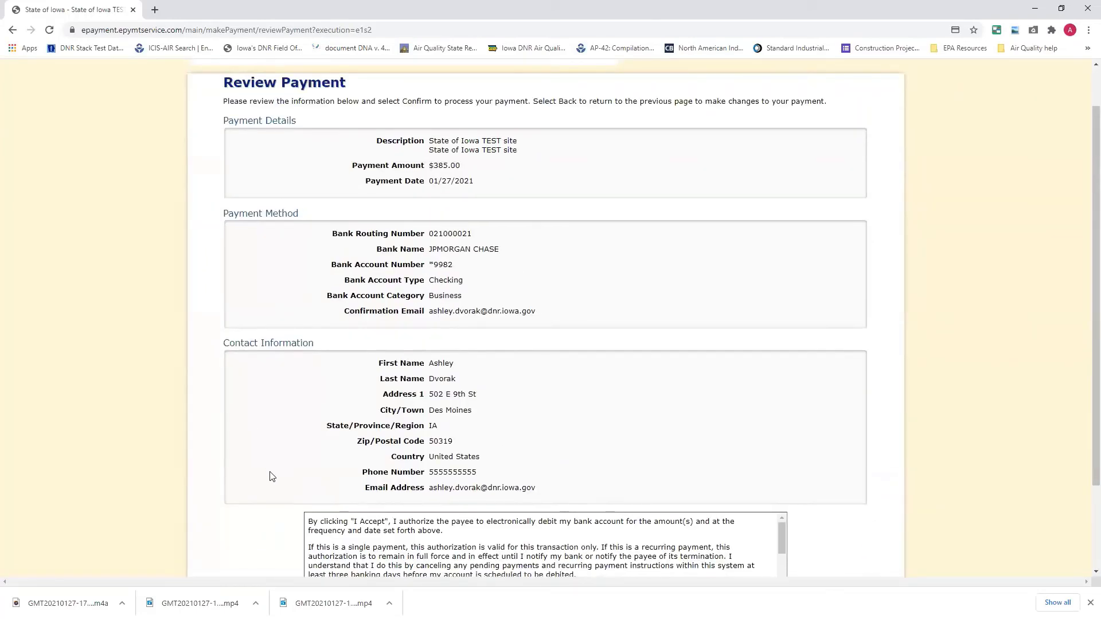
scroll(274, 481, "down", 2)
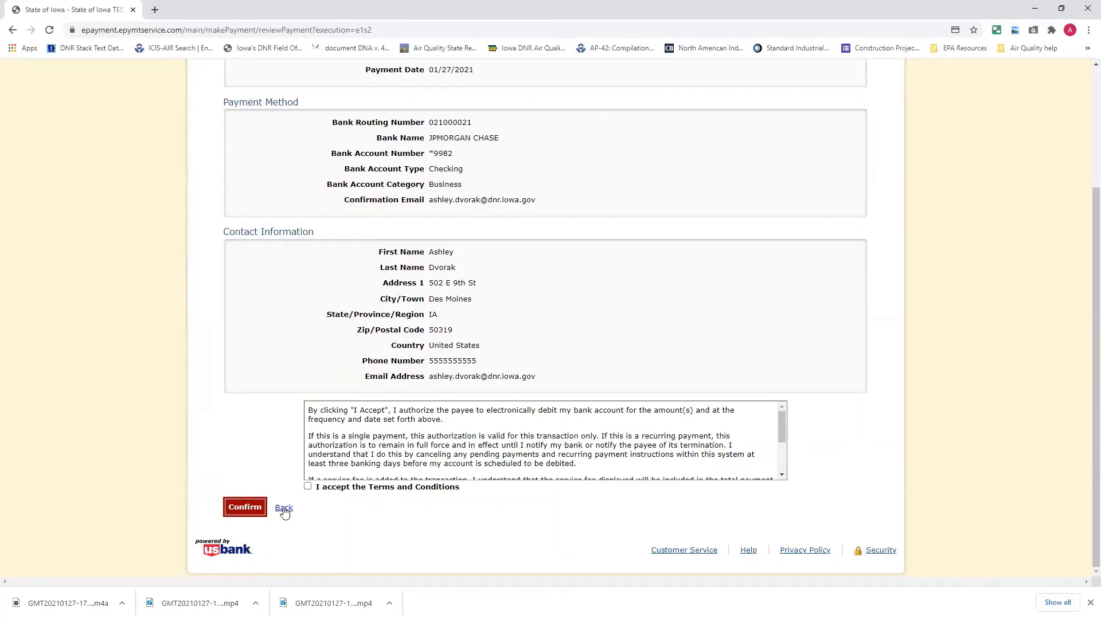
scroll(288, 445, "up", 2)
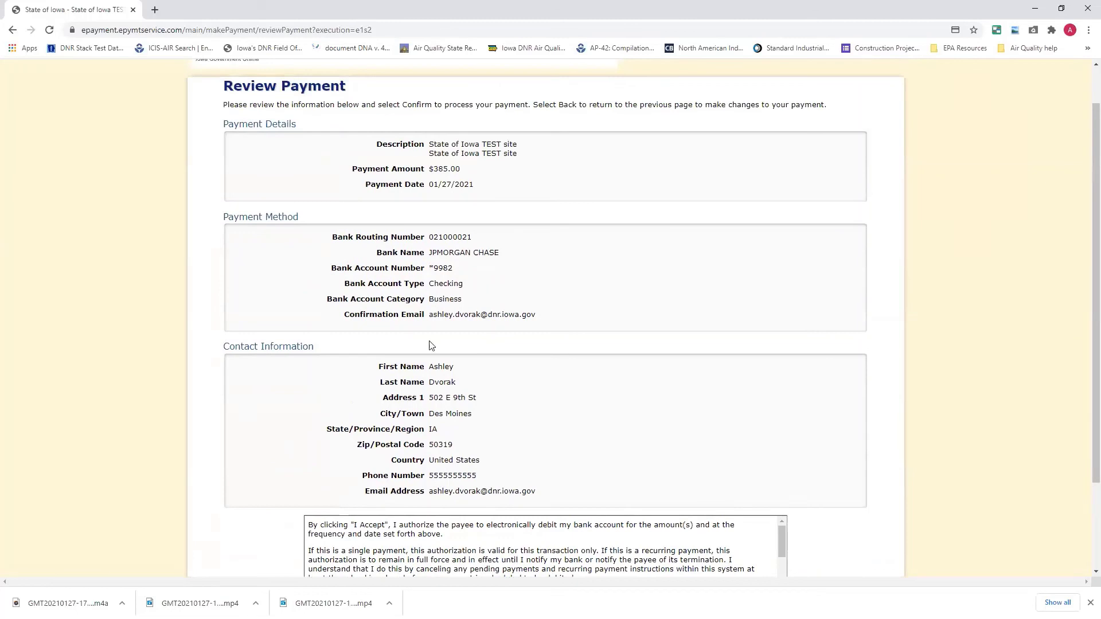
scroll(366, 439, "down", 2)
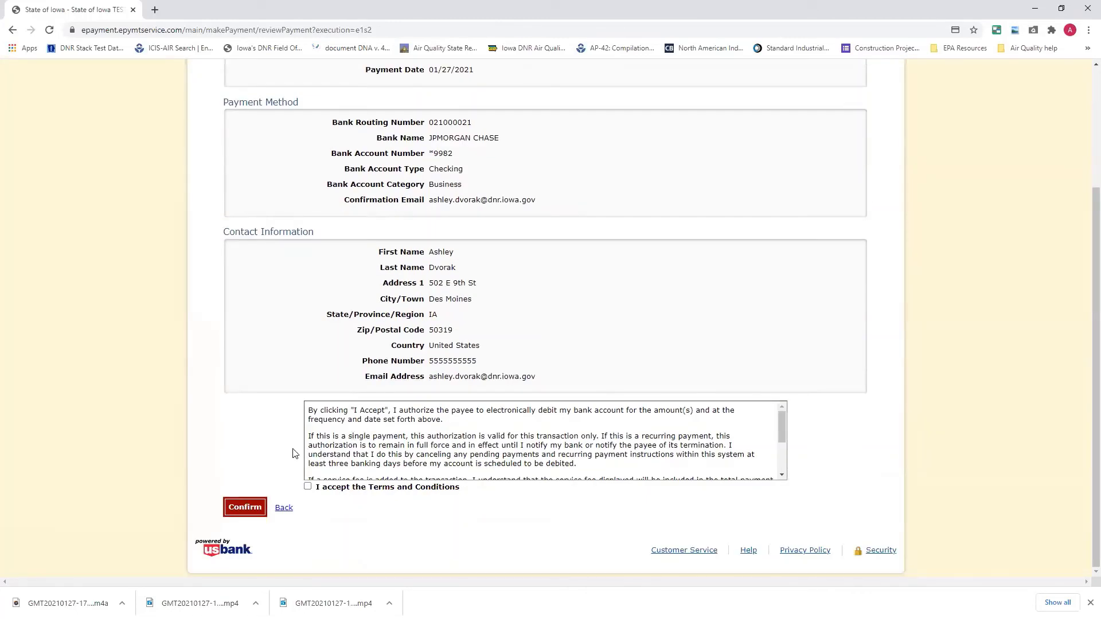
scroll(293, 453, "up", 2)
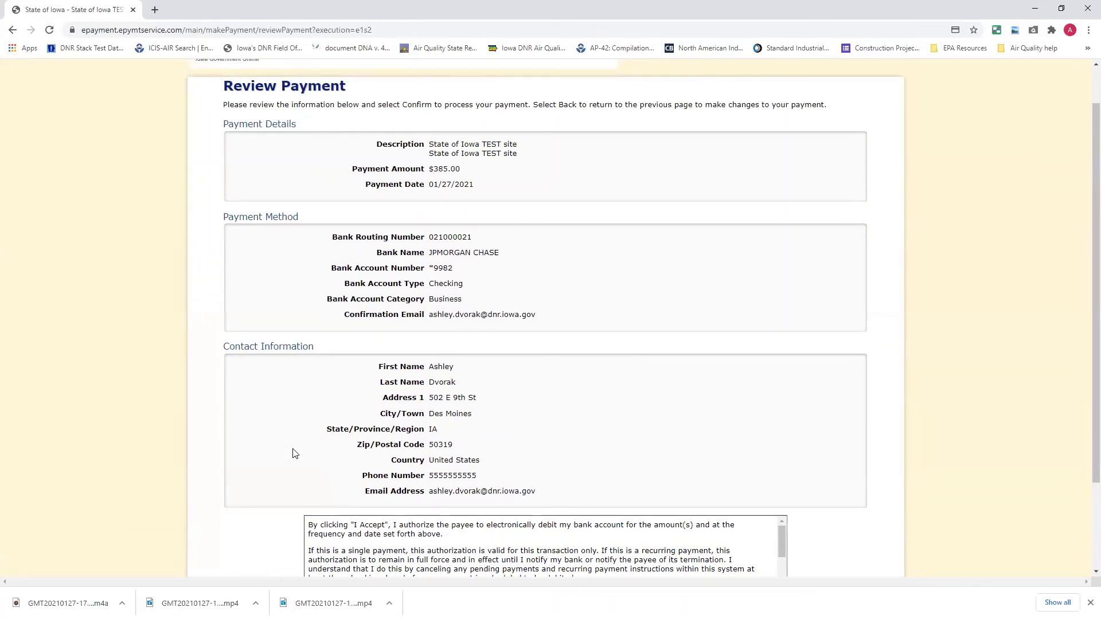
scroll(293, 453, "down", 2)
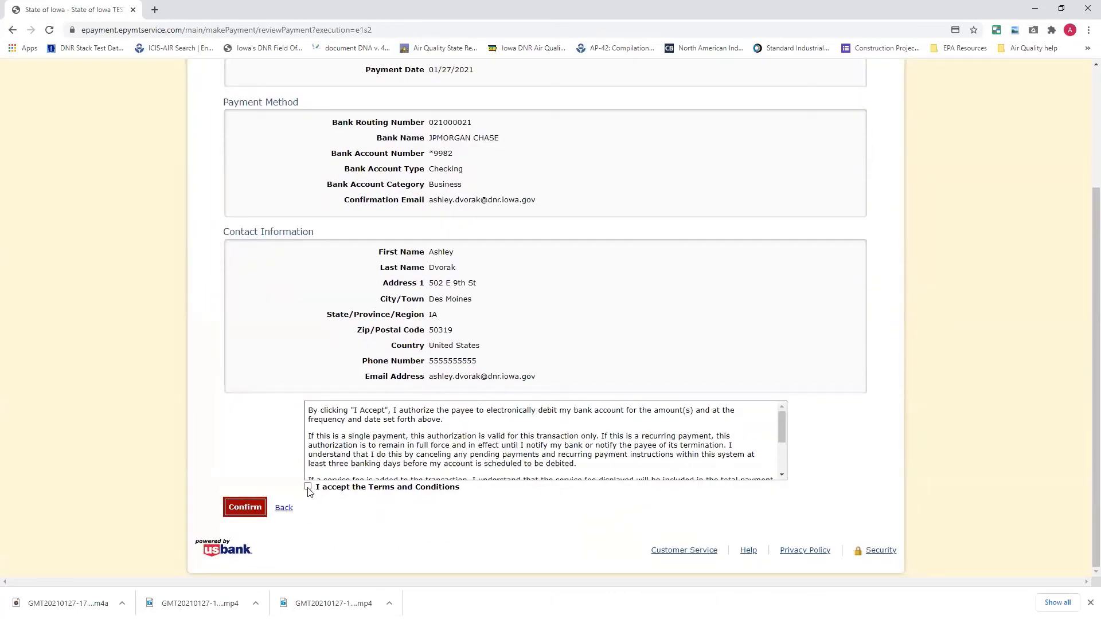
left_click(308, 488)
scroll(457, 440, "up", 3)
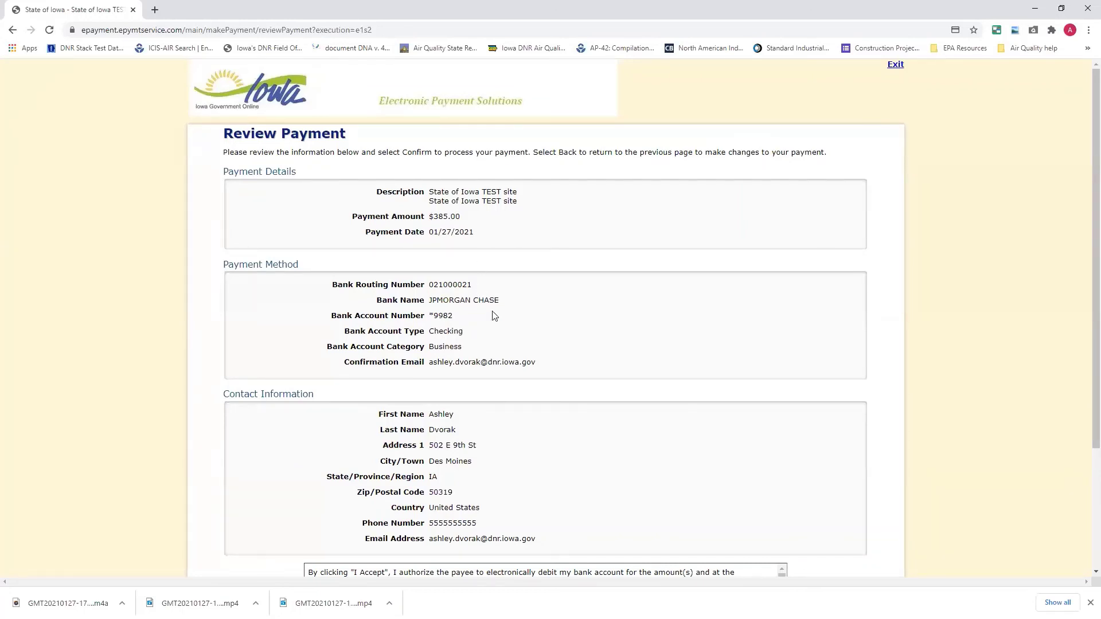
scroll(466, 385, "down", 3)
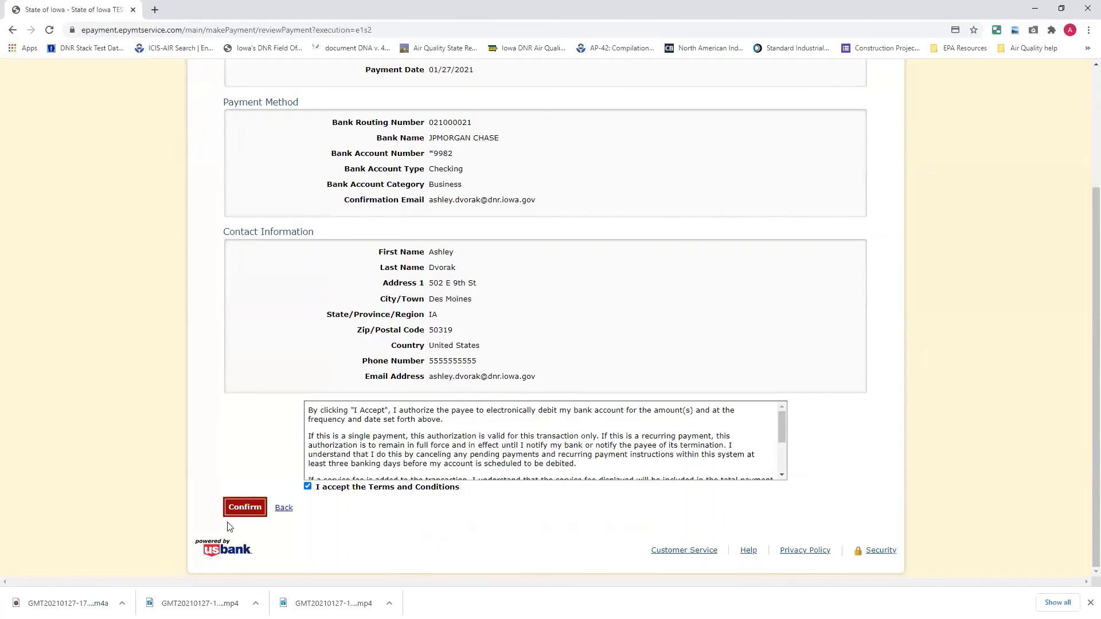
Confirm the $385.00 eCheck payment and continue back to EASY Air Track Submissions.
left_click(245, 508)
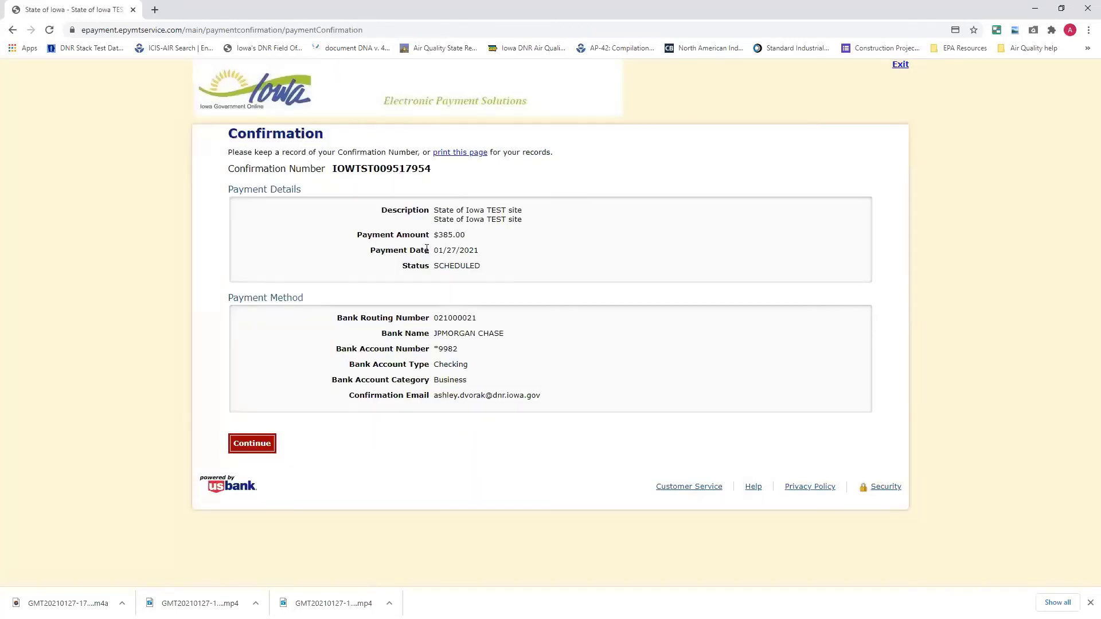
left_click(255, 446)
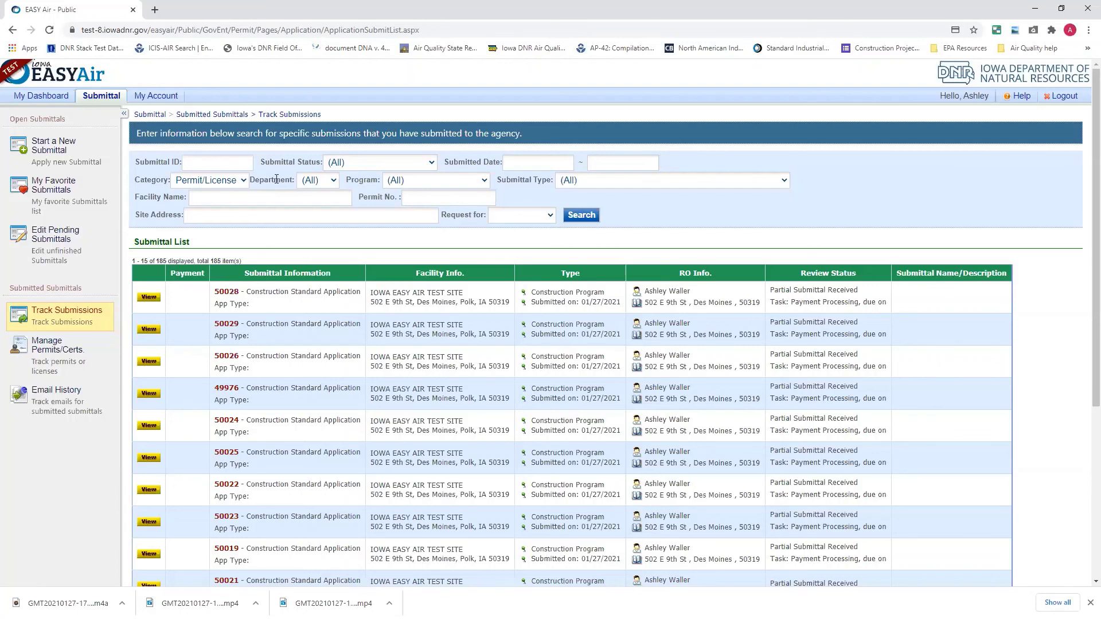
Switch to Windows Photos showing the closing EASY Air Training Webinar slide.
left_click(485, 356)
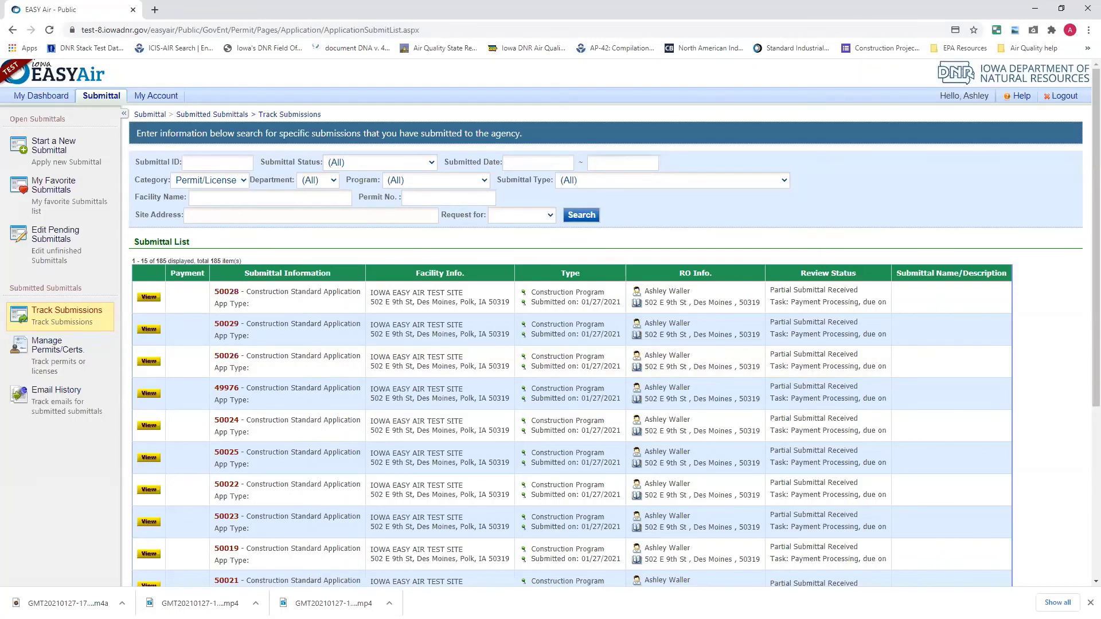